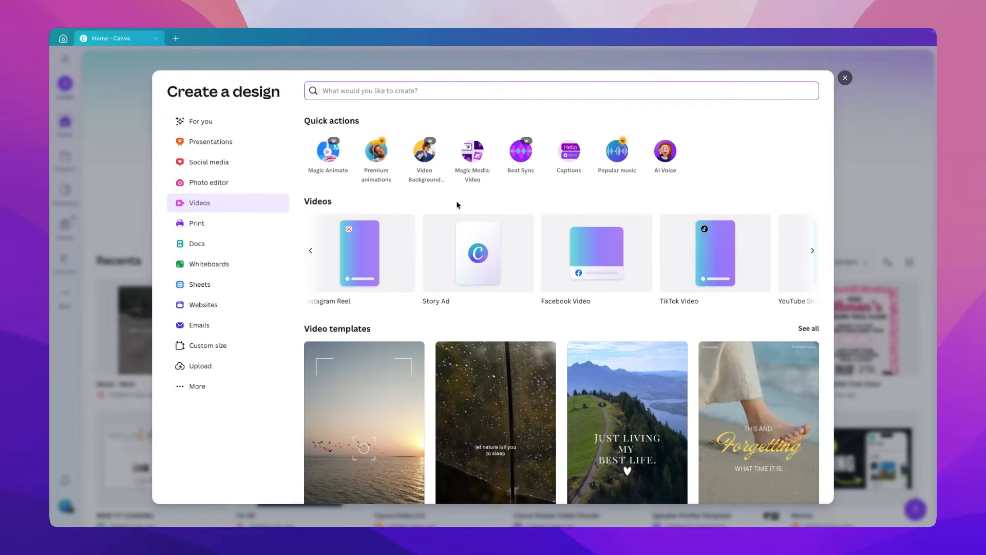
Create a blank Instagram Reel video design
click(368, 257)
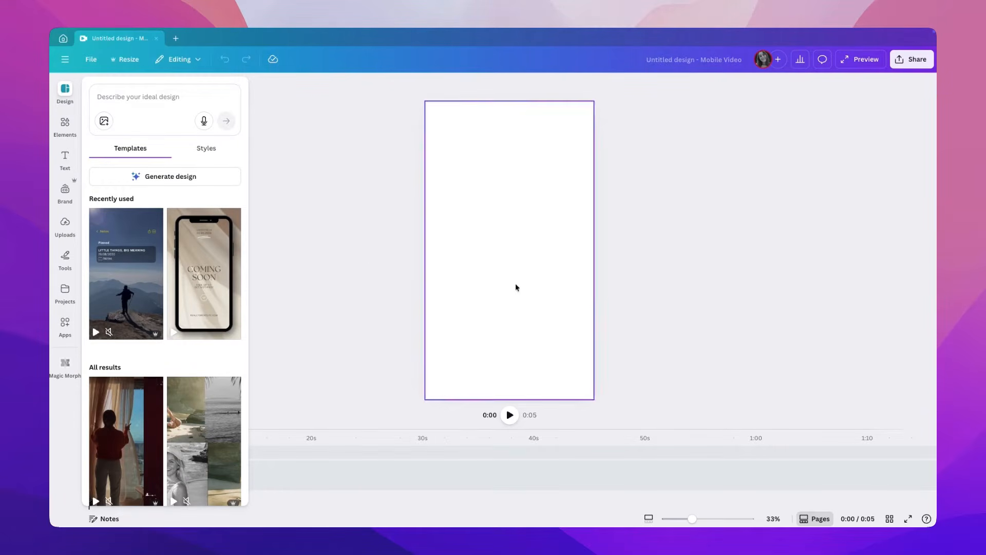
click(530, 253)
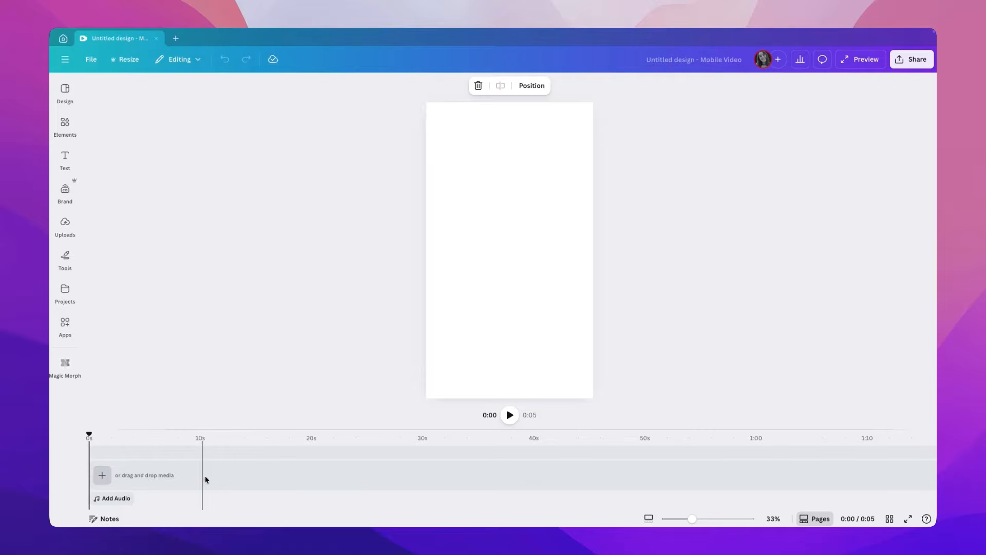
Set the timeline zoom to 54% and enlarge the timeline area below the blank page
click(257, 475)
click(73, 124)
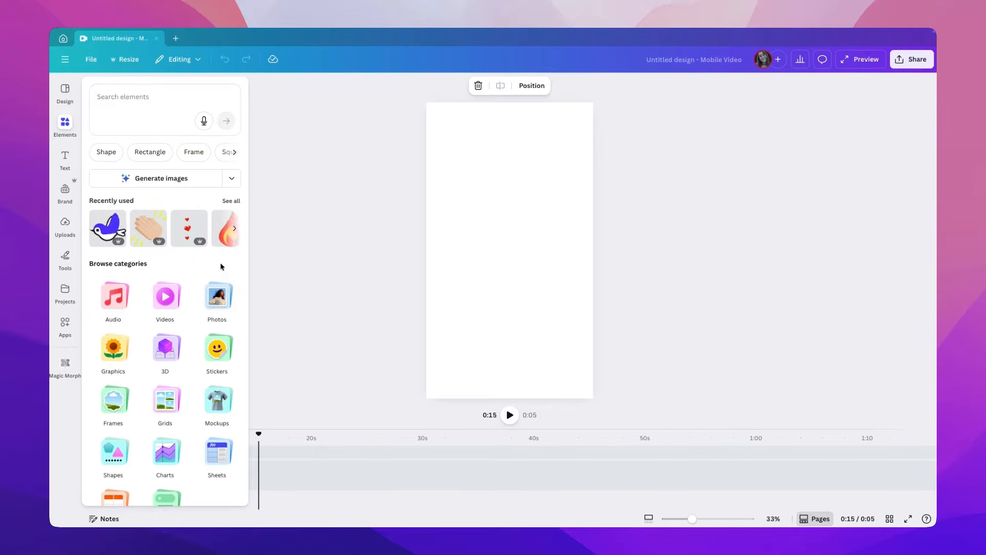
click(649, 520)
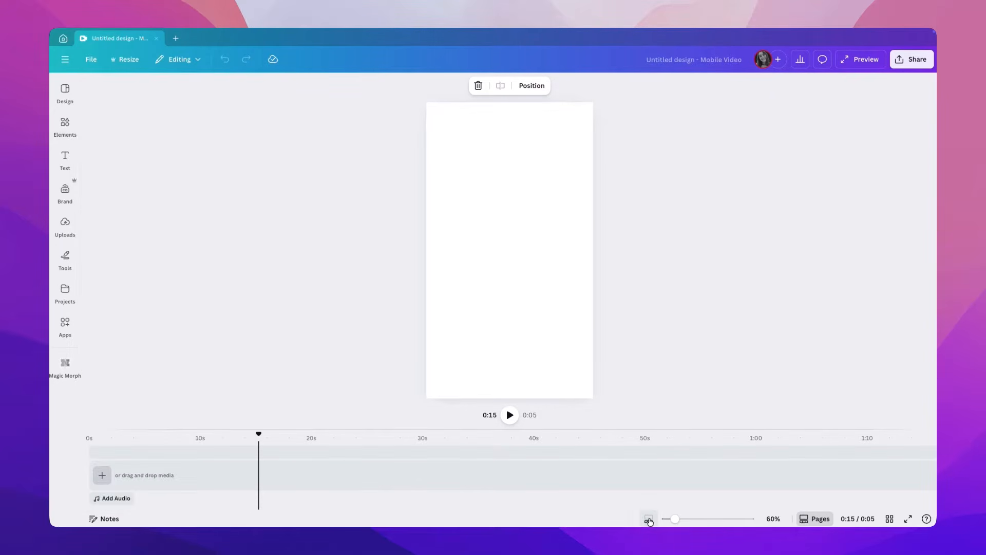
mouse_move(677, 519)
mouse_down()
mouse_move(700, 519)
mouse_move(674, 519)
mouse_up()
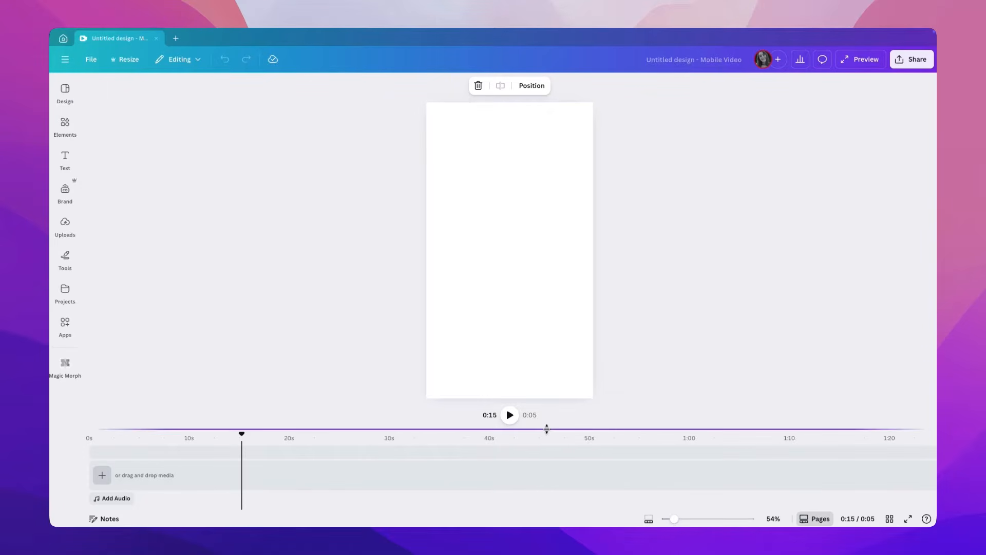
drag(546, 429, 534, 383)
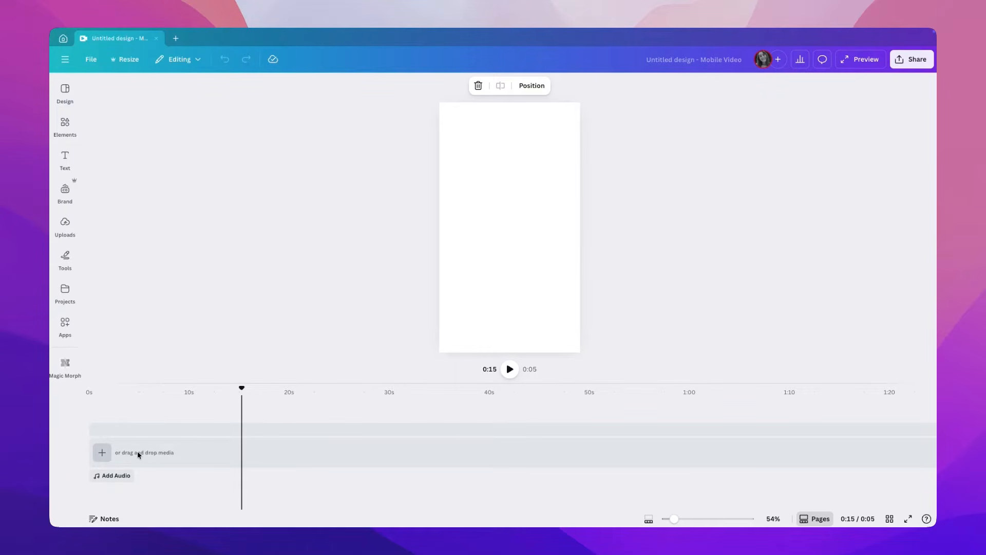
Add the uploaded 16.1 s, 44.7 s and 1:24 video clips of the unboxing to the timeline in that order
click(102, 458)
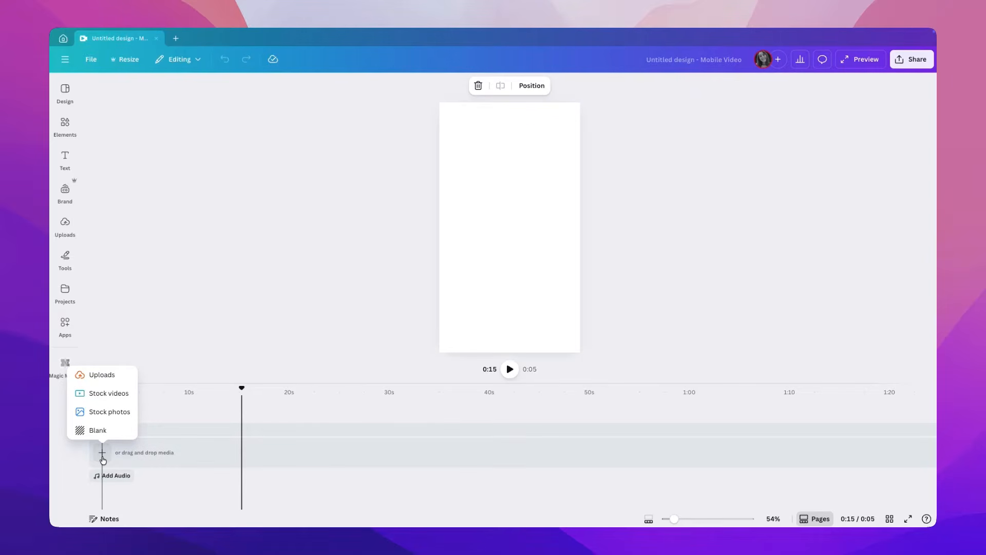
click(103, 374)
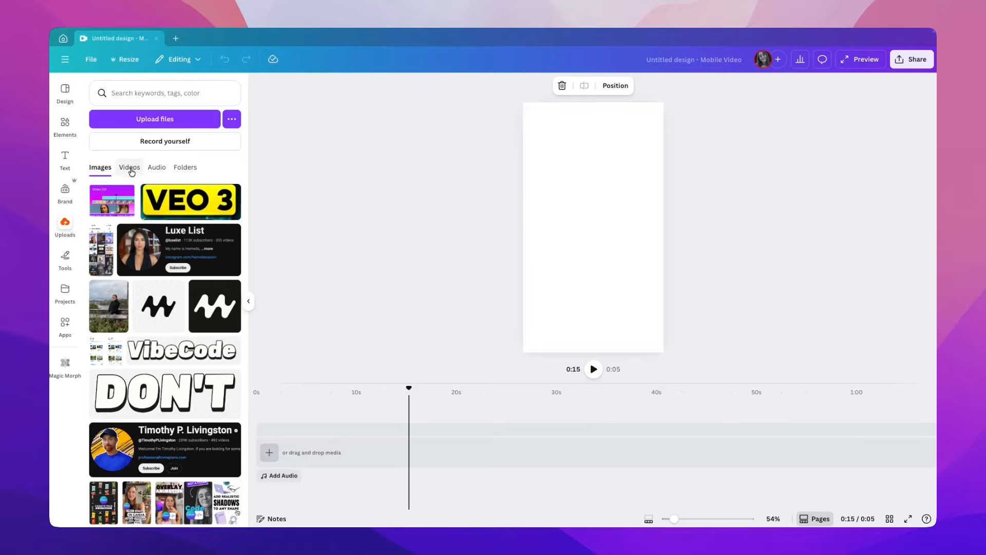
click(129, 168)
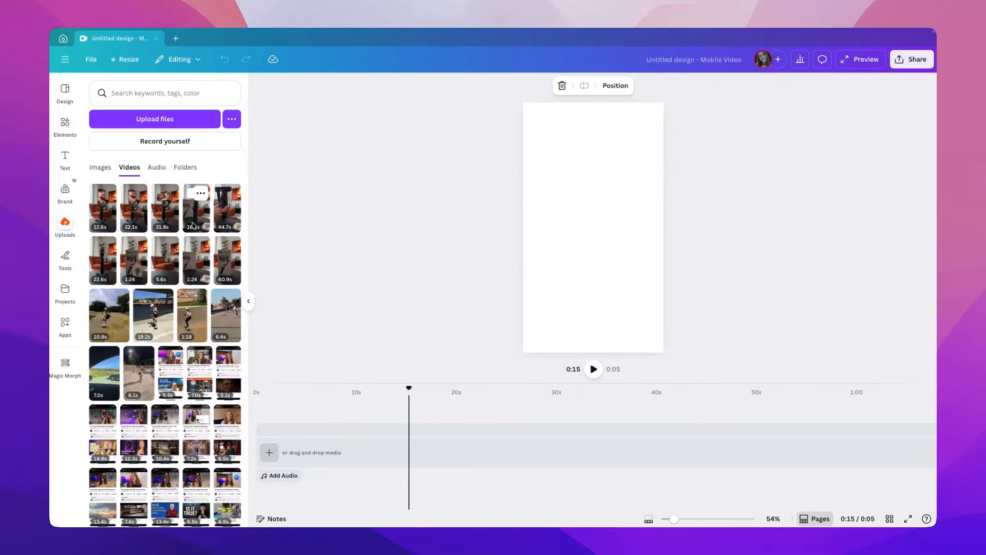
click(195, 216)
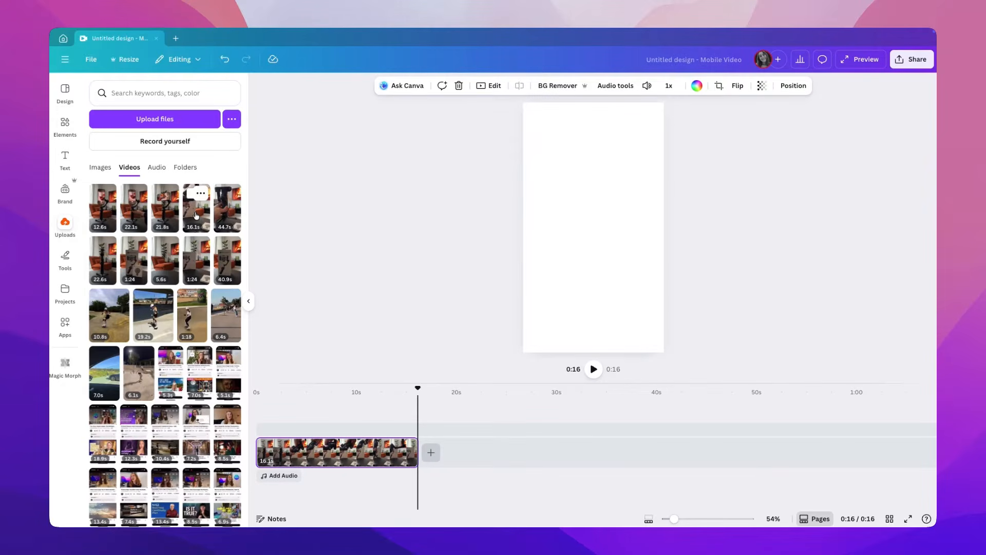
click(228, 216)
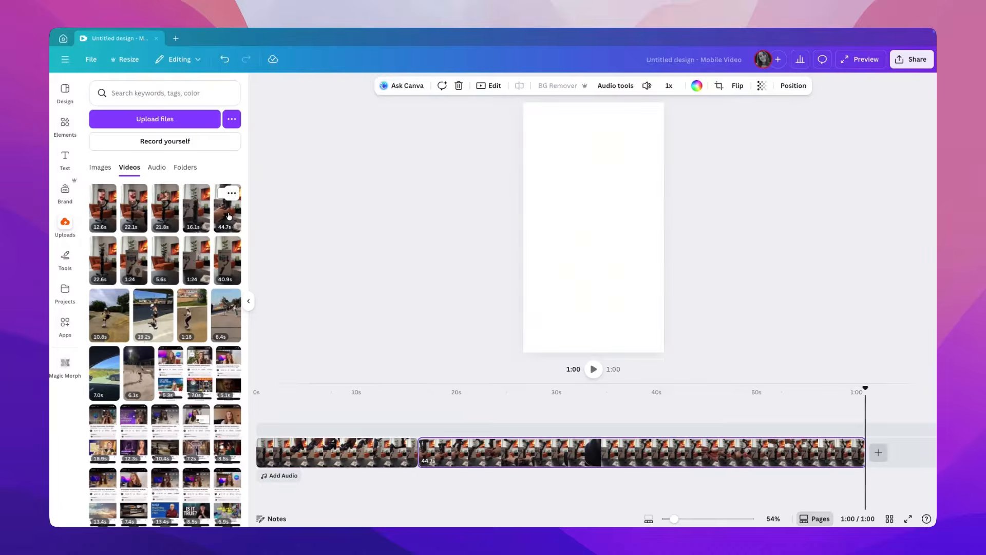
click(201, 267)
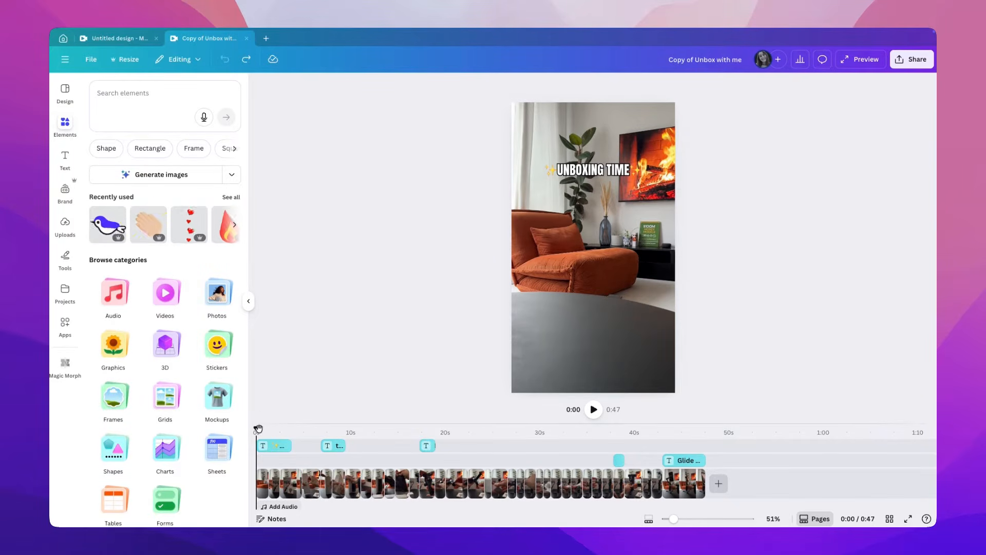
Switch to the Copy of Unbox with me design and scrub through its first seconds to review the edited clips
drag(257, 428, 273, 425)
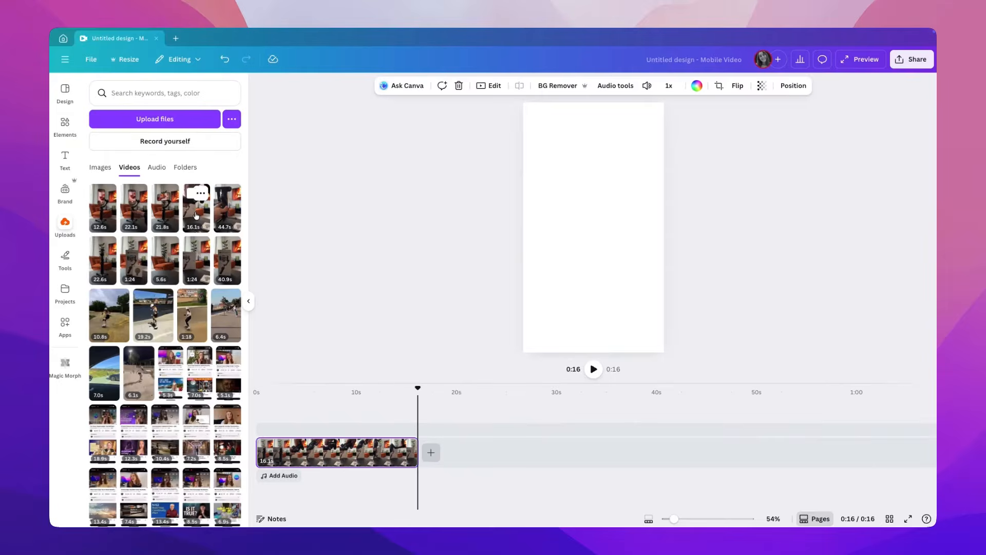
click(229, 215)
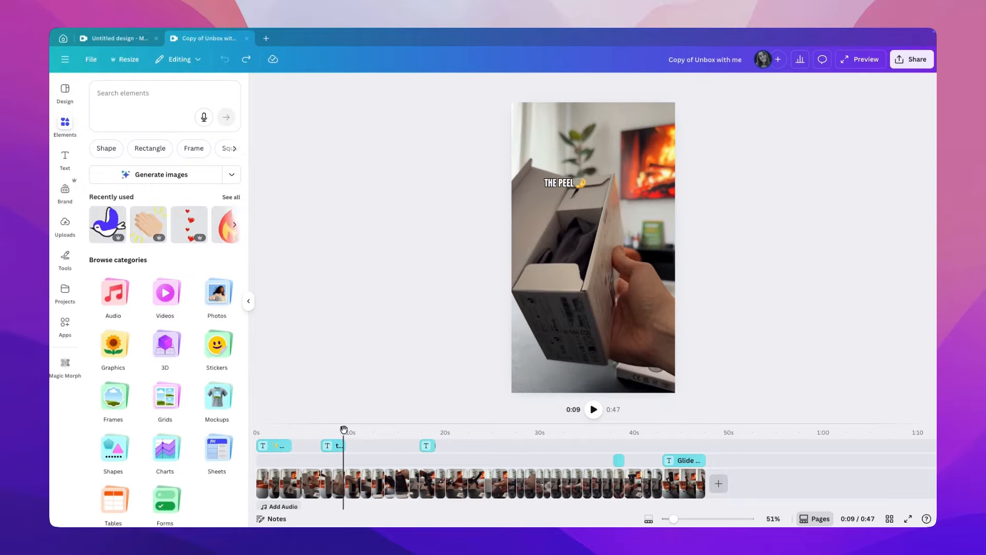
key(space)
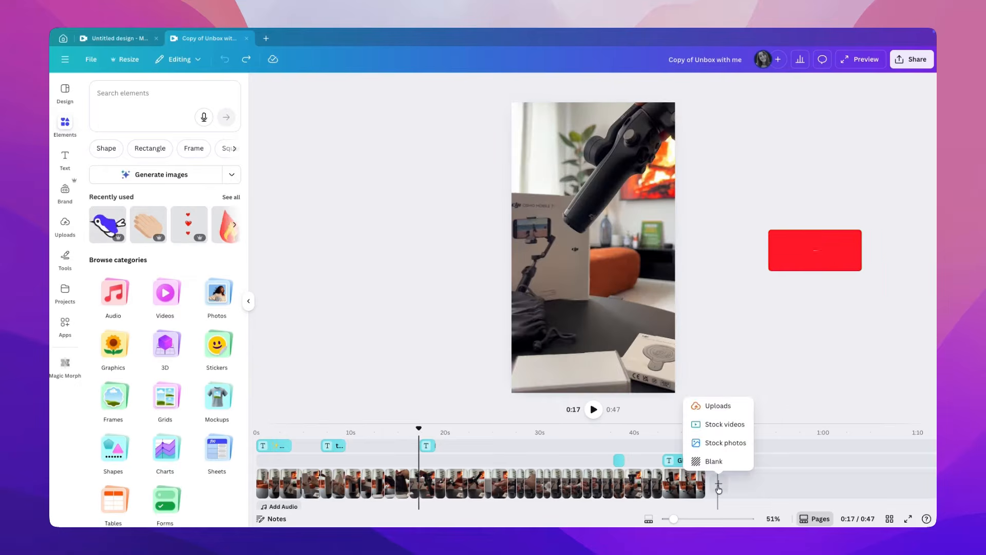
Append the uploaded 22.1 s gimbal video to the end of the timeline
click(719, 483)
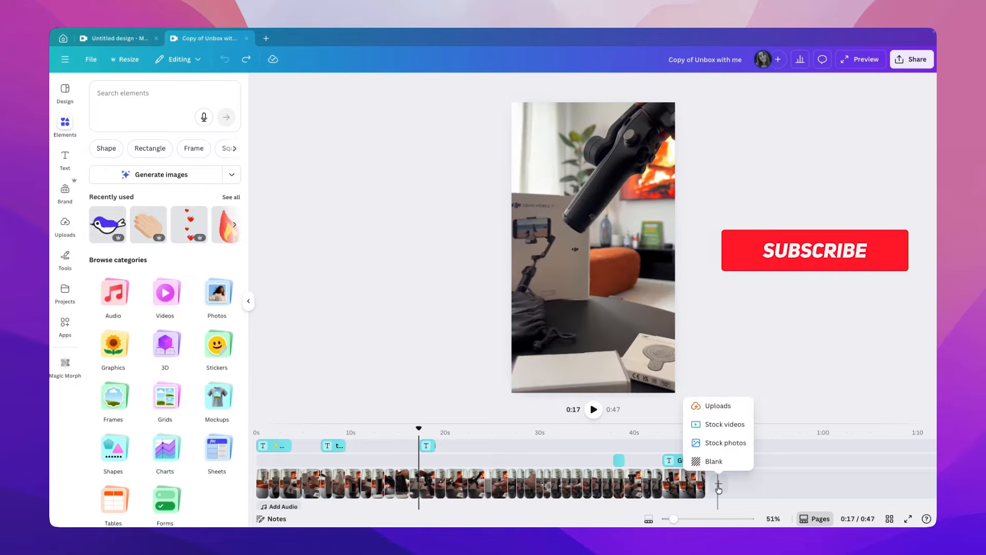
click(717, 405)
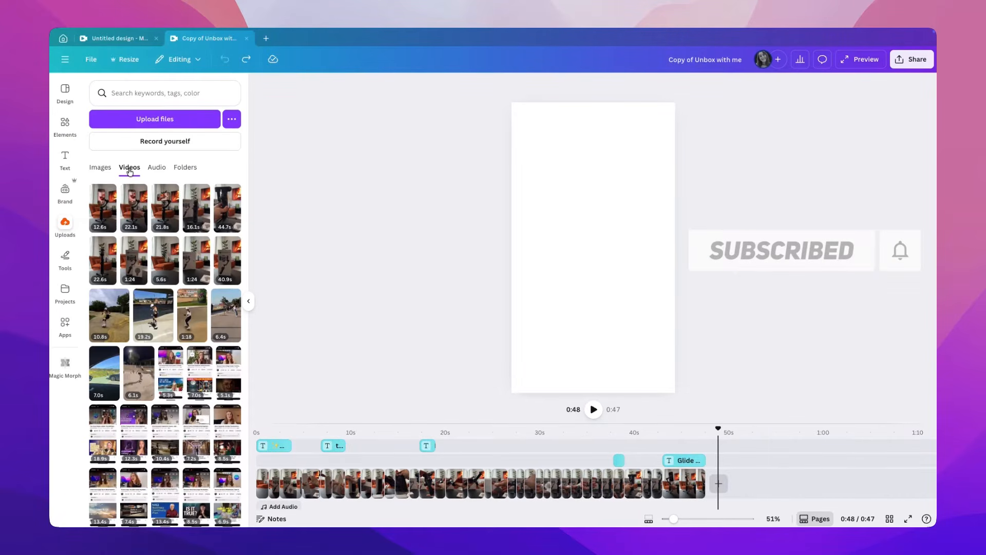
click(134, 214)
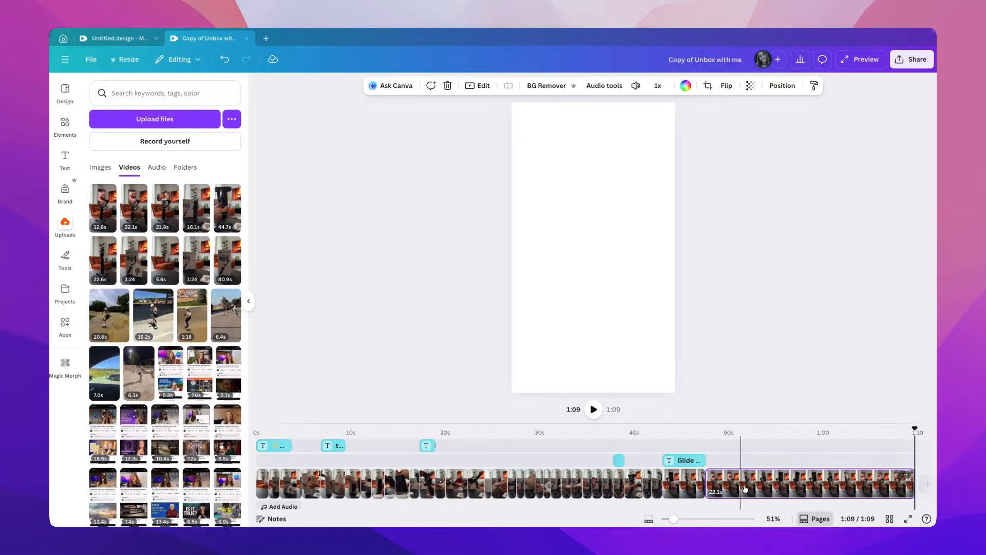
Play back the newly added gimbal clip and trim its end to shorten it to 15.9 seconds
drag(842, 430, 723, 426)
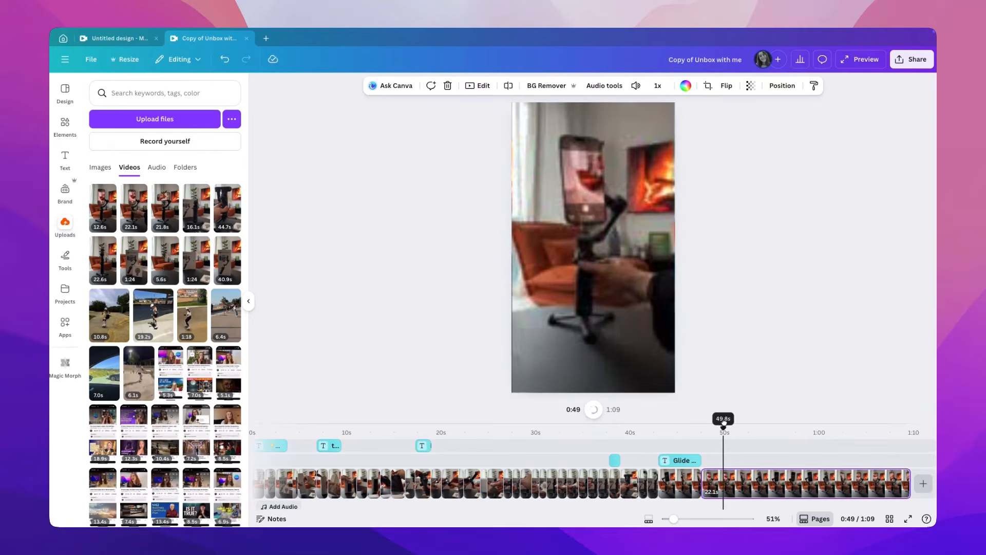
key(space)
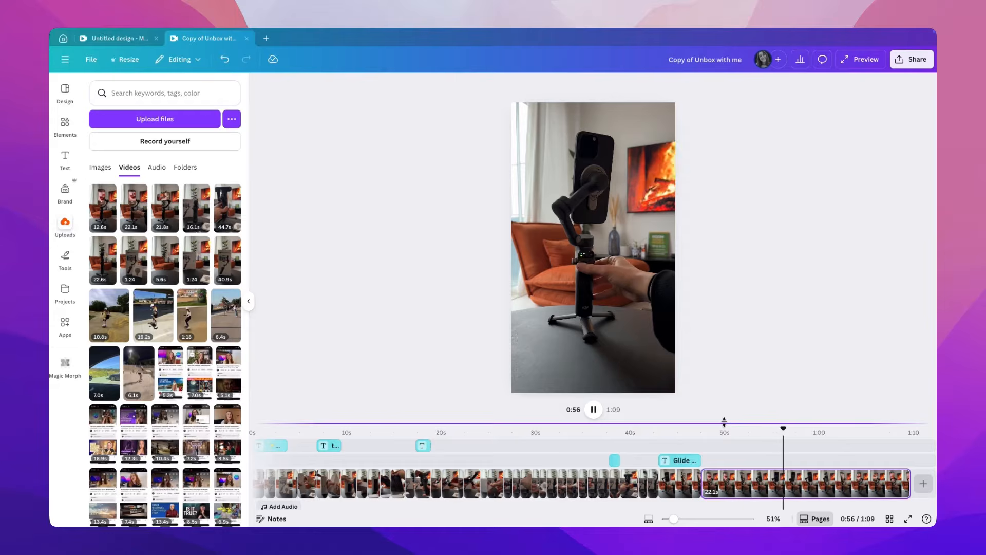
key(space)
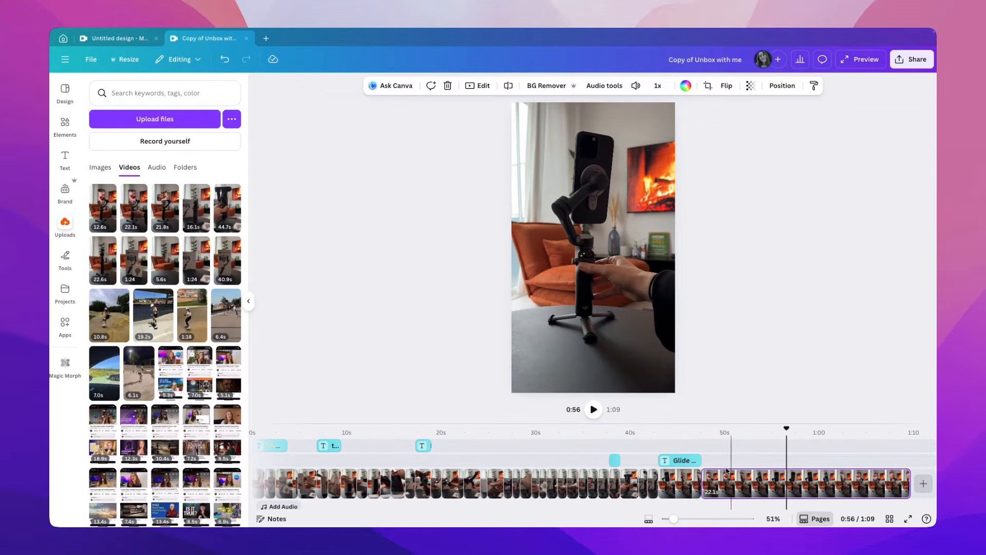
mouse_move(705, 481)
mouse_down()
mouse_move(743, 483)
mouse_move(717, 484)
mouse_up()
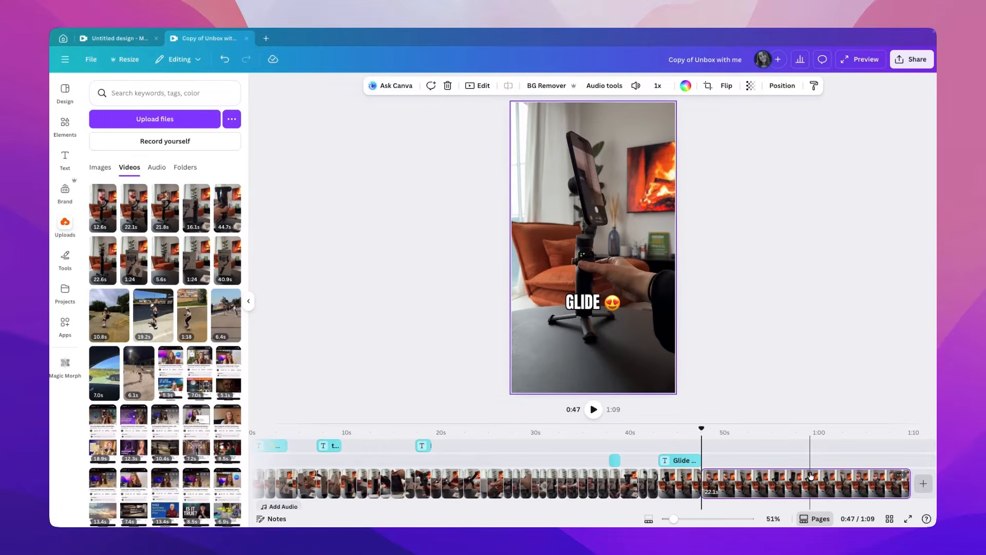
drag(905, 485, 854, 484)
Split the last clip at about 0:51 and delete its first 4.2-second part
click(770, 448)
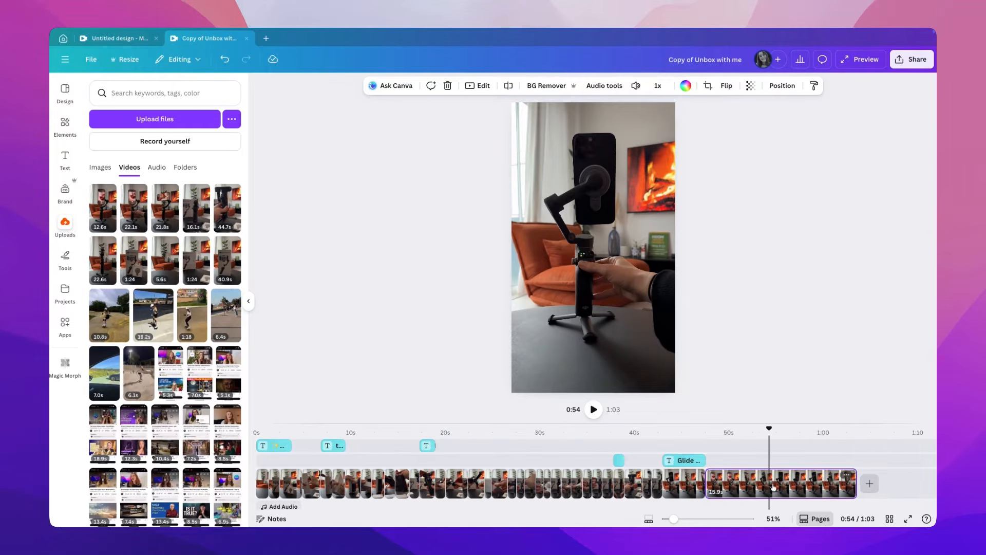
drag(768, 429, 746, 430)
key(s)
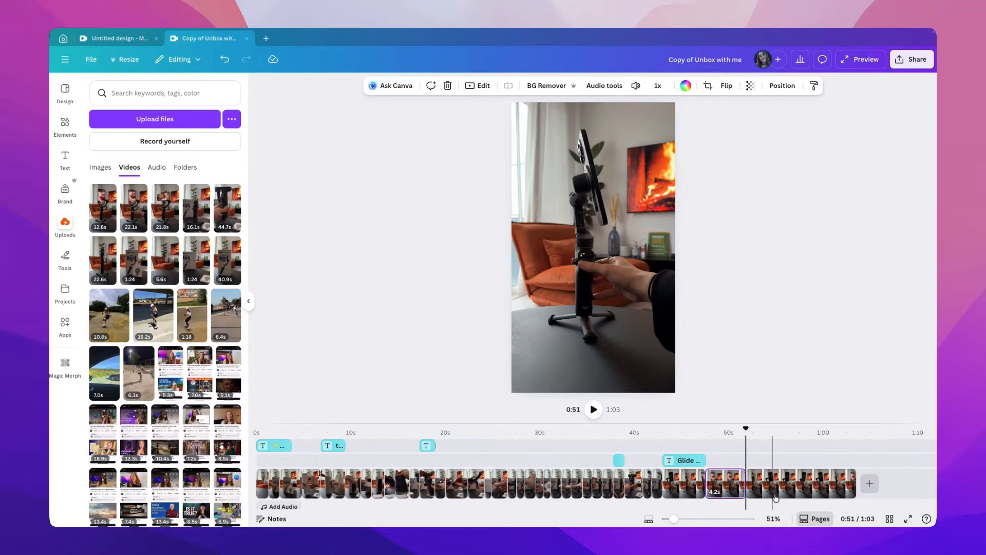
key(Delete)
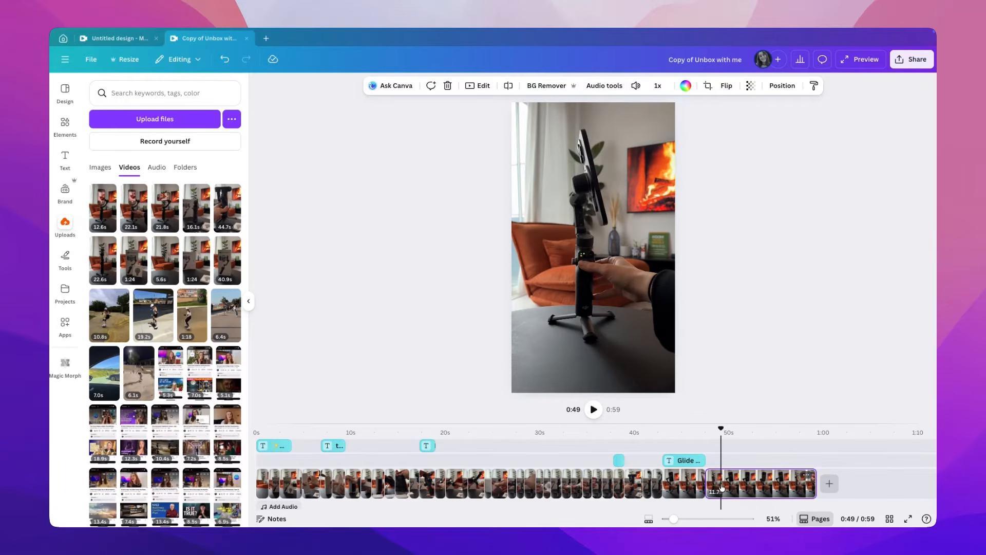
Trim the start of the last clip to a 10.0 s length and move it above the main track as an overlay around 0:30
drag(721, 429, 723, 429)
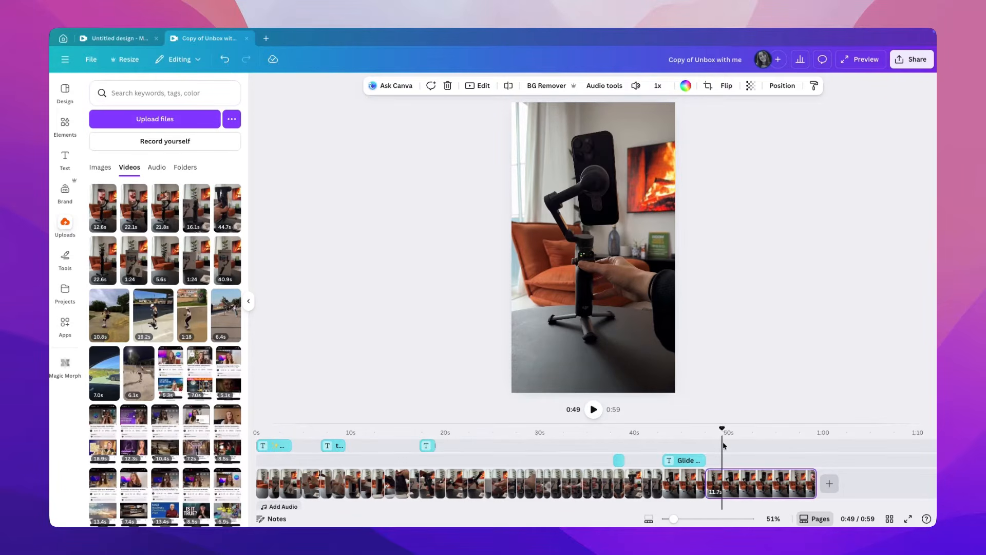
drag(707, 482, 723, 486)
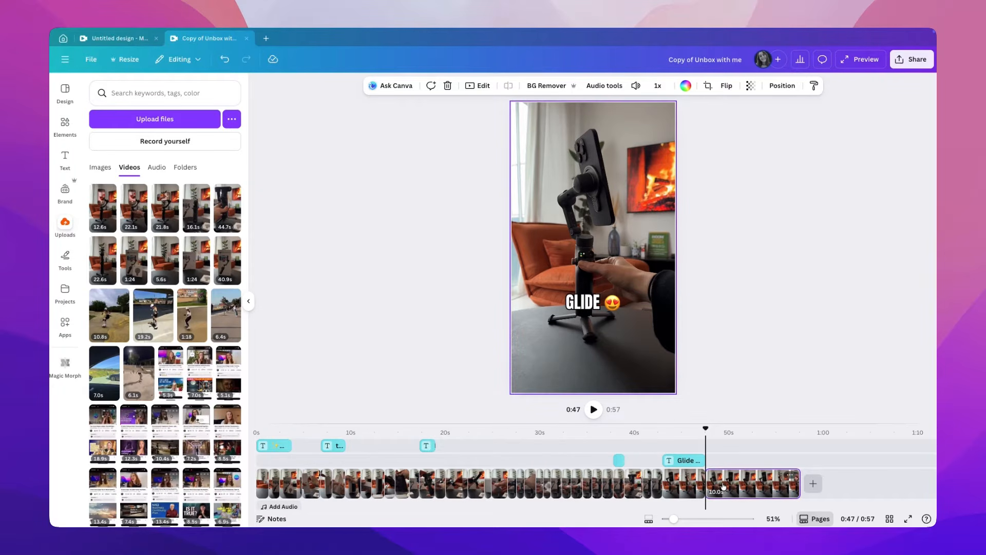
drag(743, 486, 556, 461)
click(558, 432)
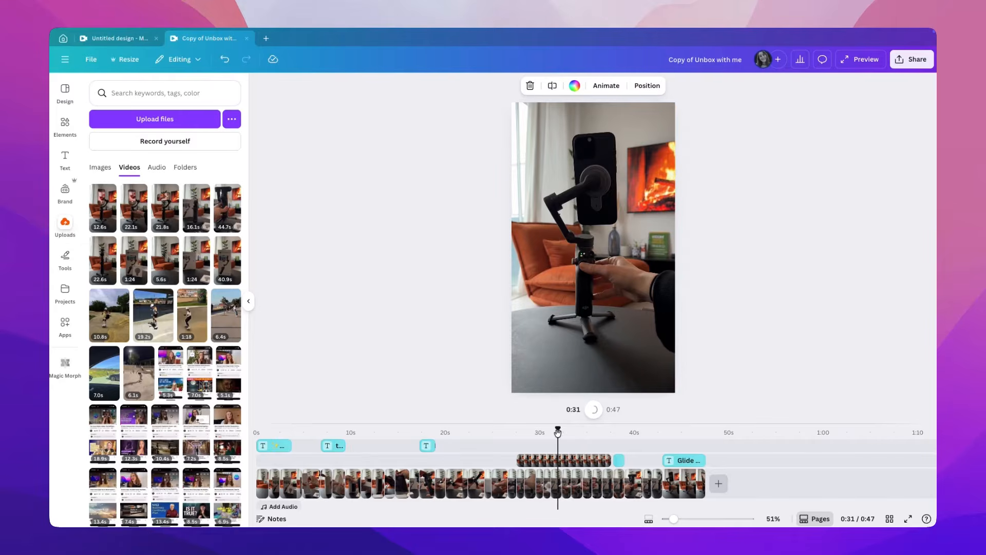
Shrink the overlay video to about half size in the frame's upper-right corner and delete it
click(544, 461)
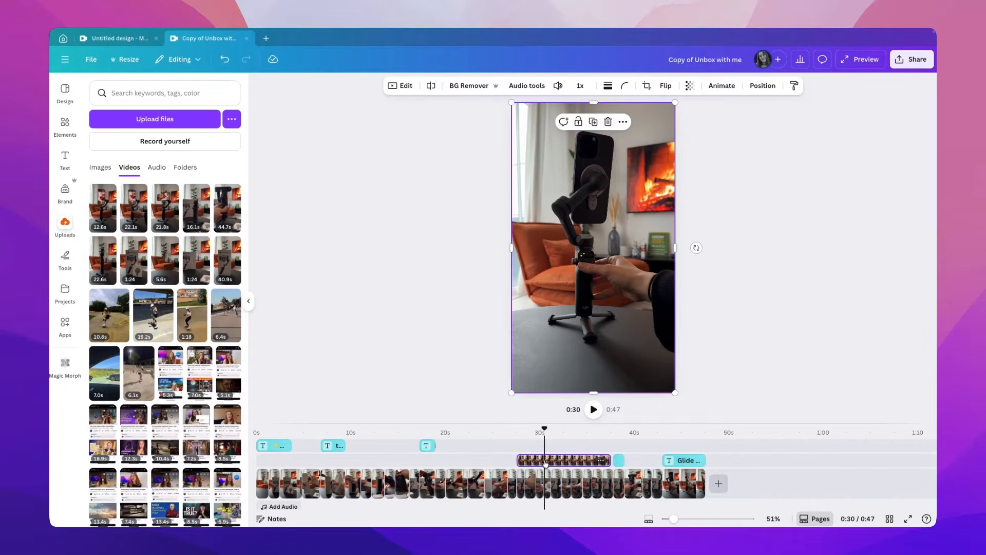
drag(510, 394, 592, 240)
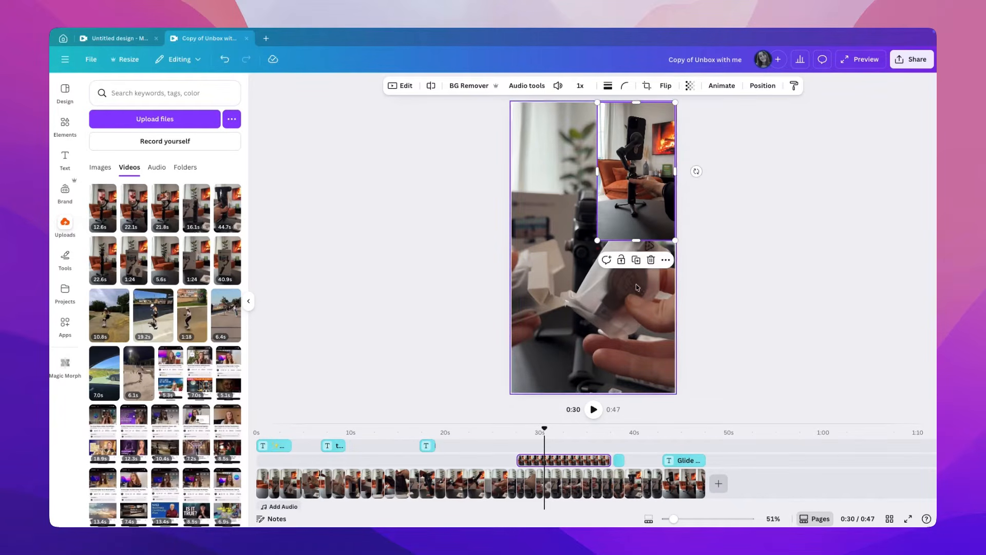
key(Delete)
Insert a sticky note over the video at 0:32 and nudge it slightly down
click(567, 430)
key(s)
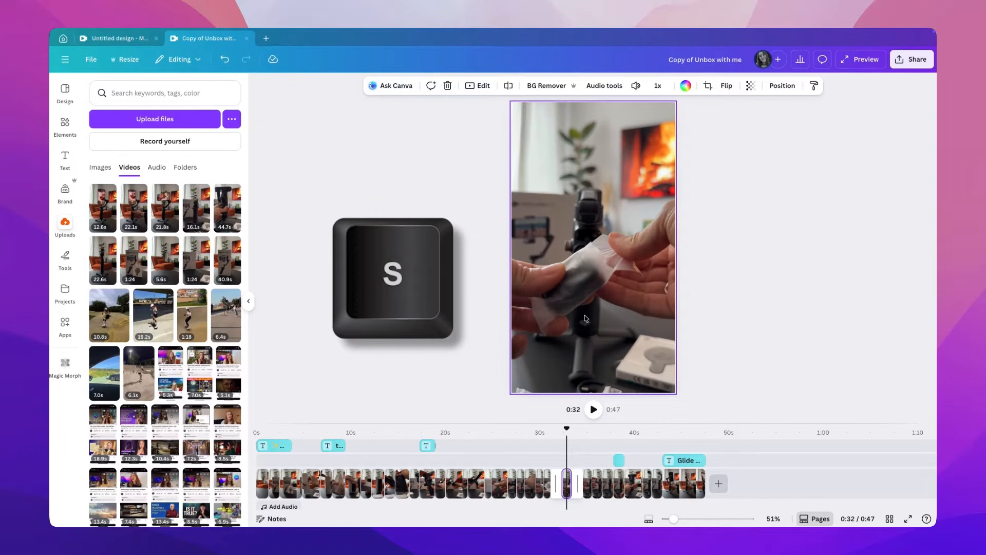
key(s)
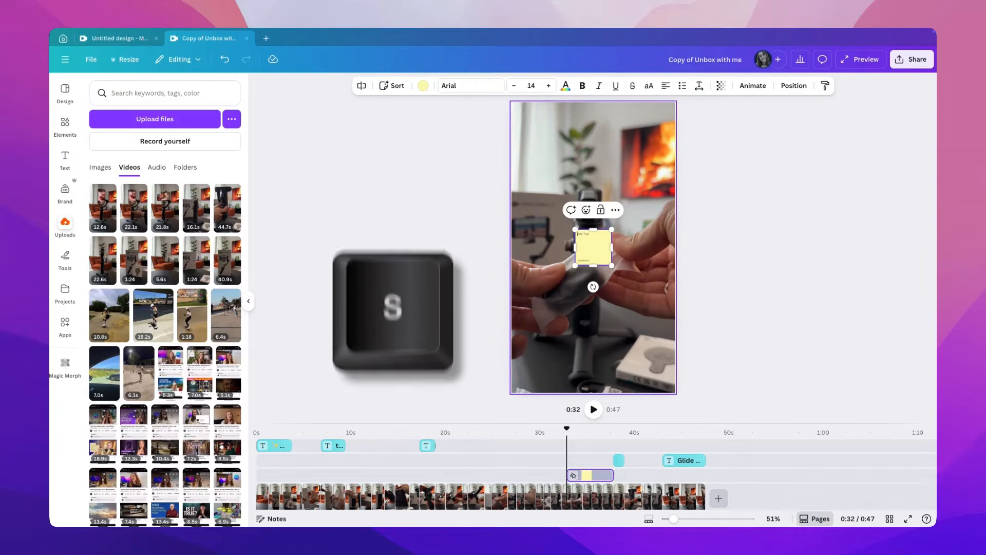
drag(595, 256, 598, 258)
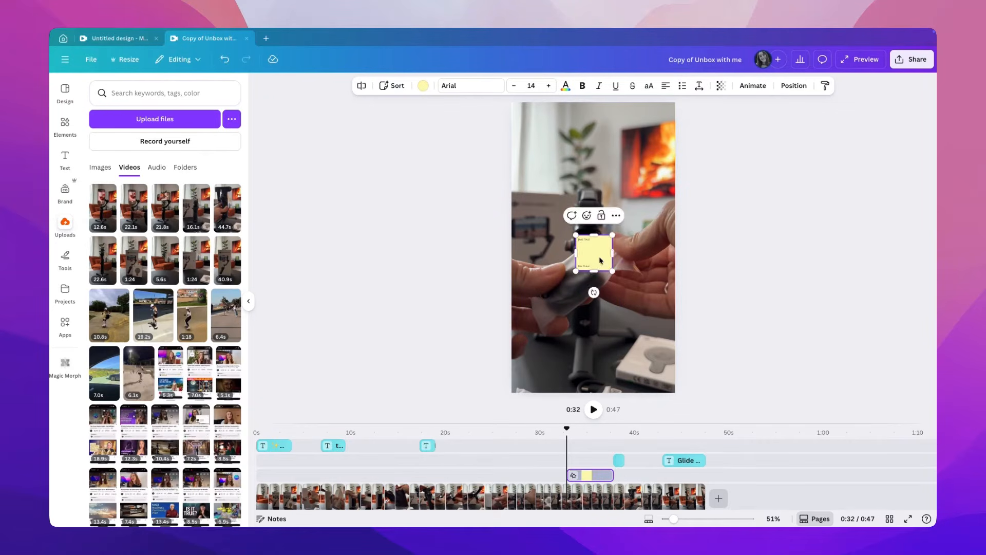
Delete the yellow sticky note from the video
click(689, 258)
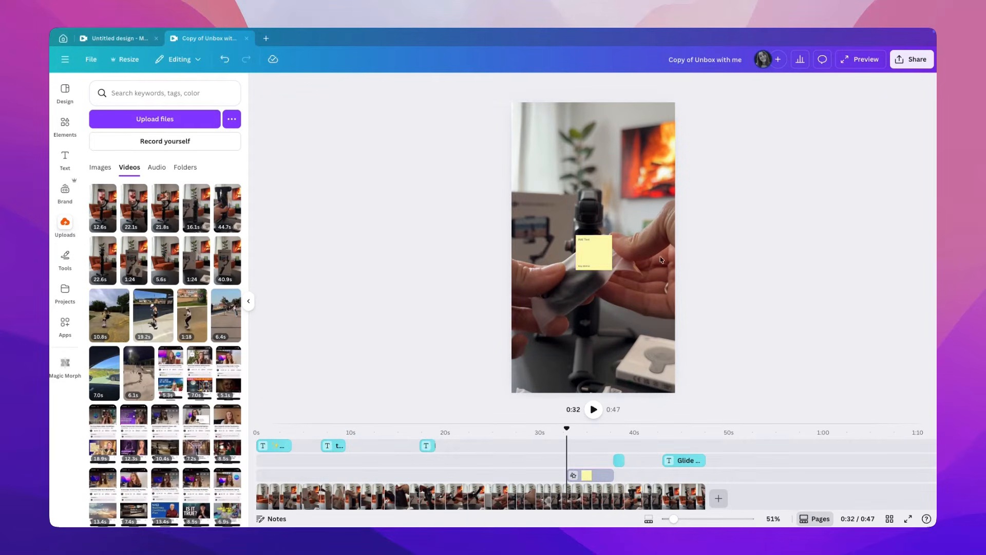
click(600, 249)
key(Delete)
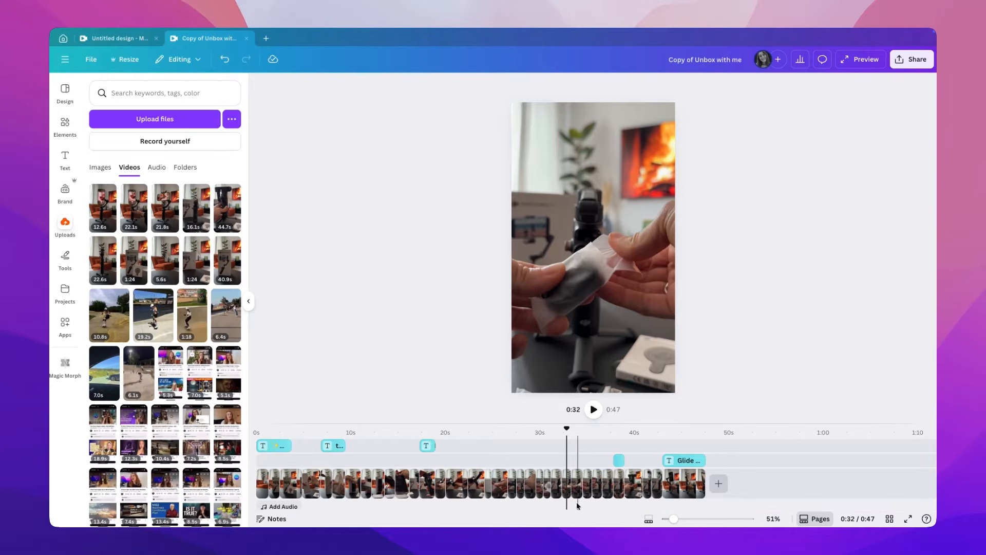
Add a default text box at 0:33 and delete it from the timeline
click(592, 484)
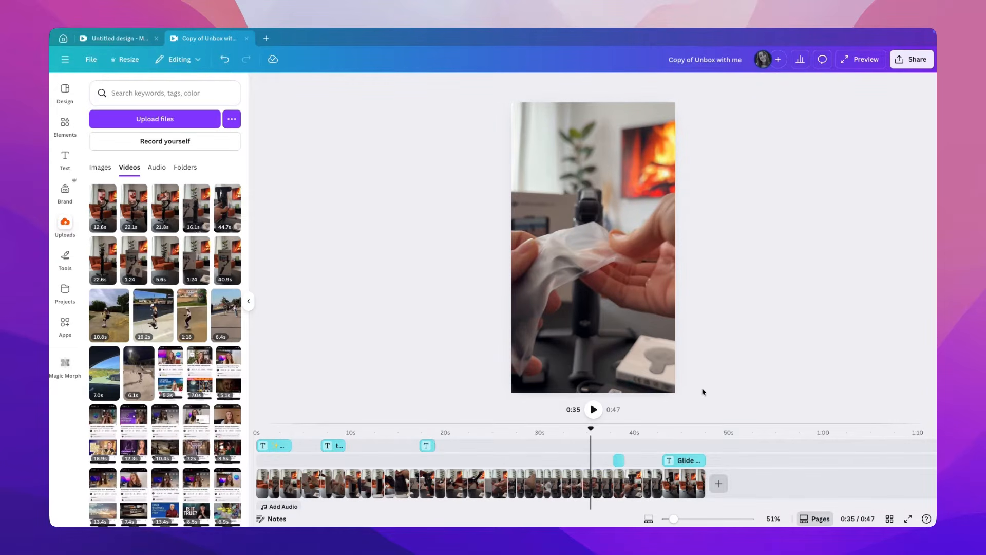
drag(591, 428, 570, 428)
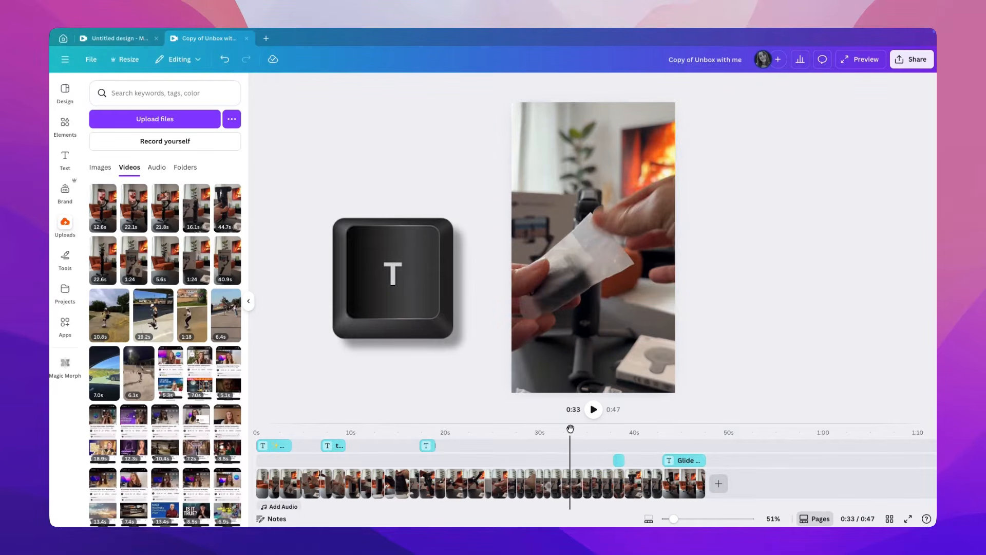
key(t)
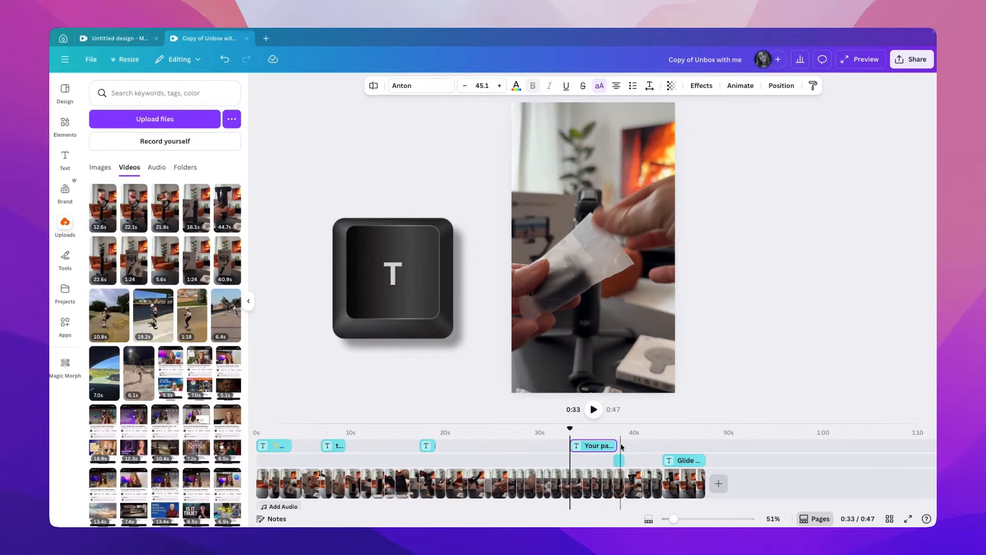
double_click(592, 449)
key(Delete)
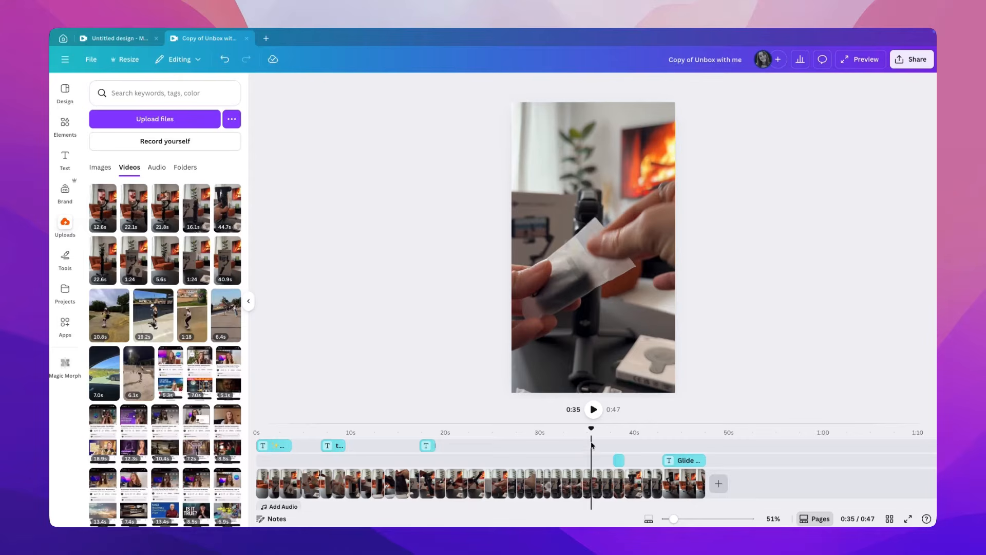
Insert the red hearts sticker at 0:27, shift it slightly earlier on the timeline and delete it
drag(592, 429, 513, 429)
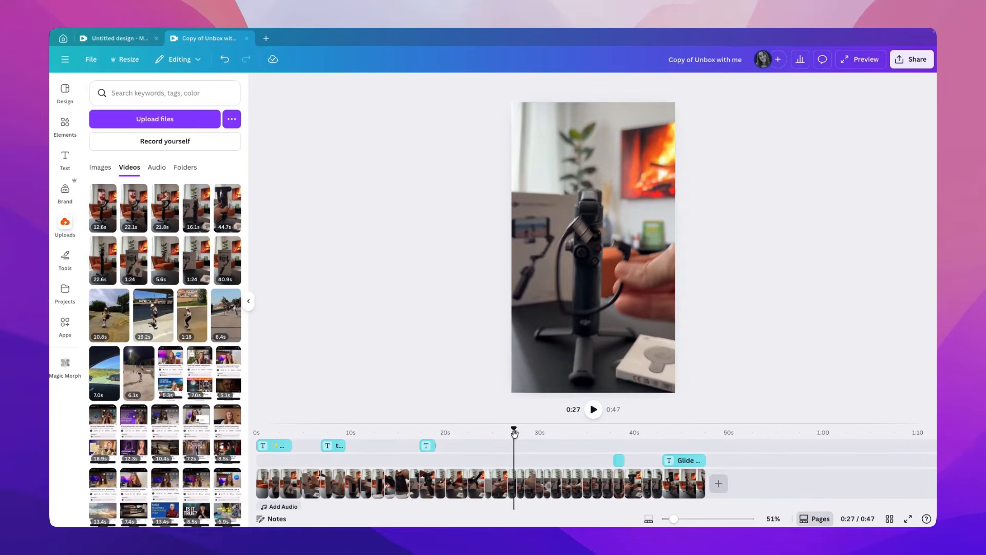
click(62, 124)
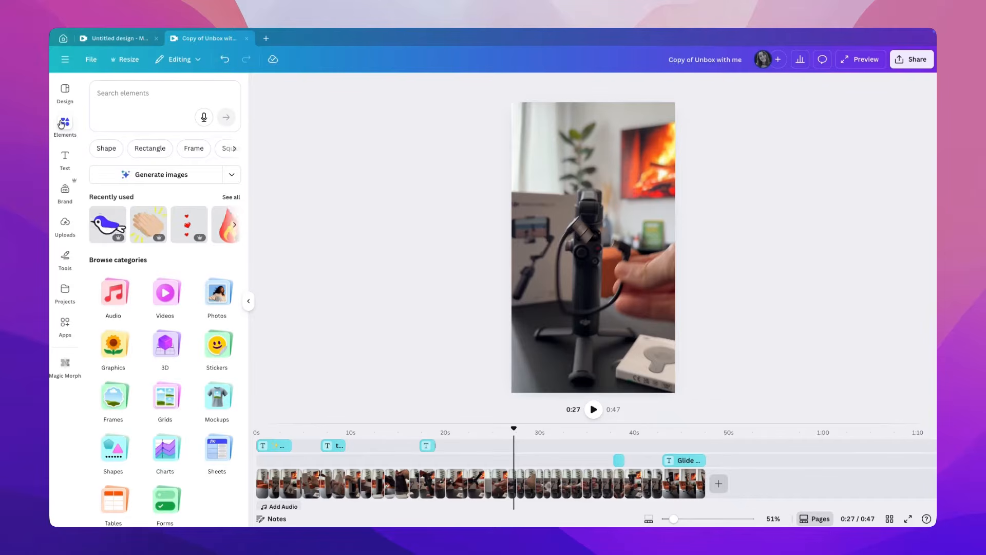
click(189, 231)
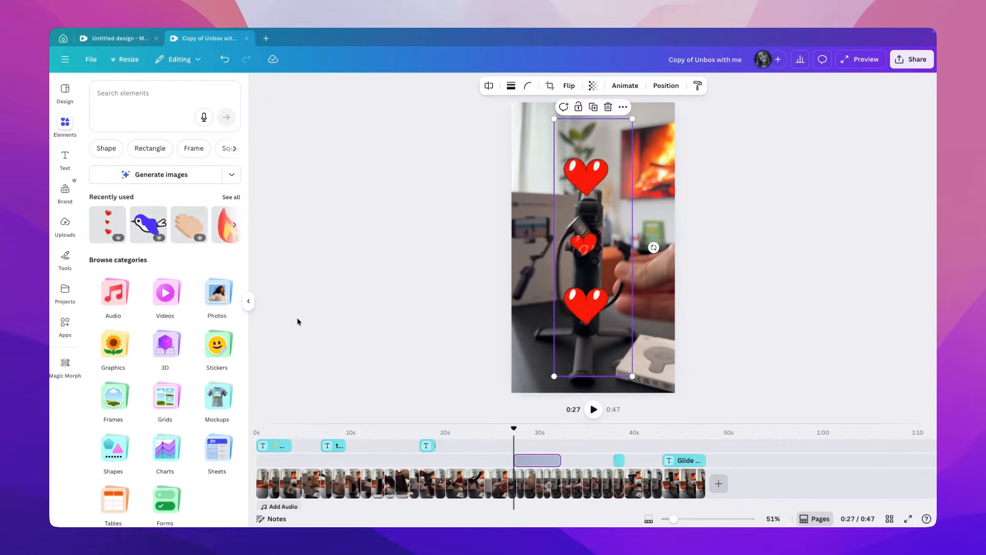
click(468, 432)
drag(526, 462, 515, 463)
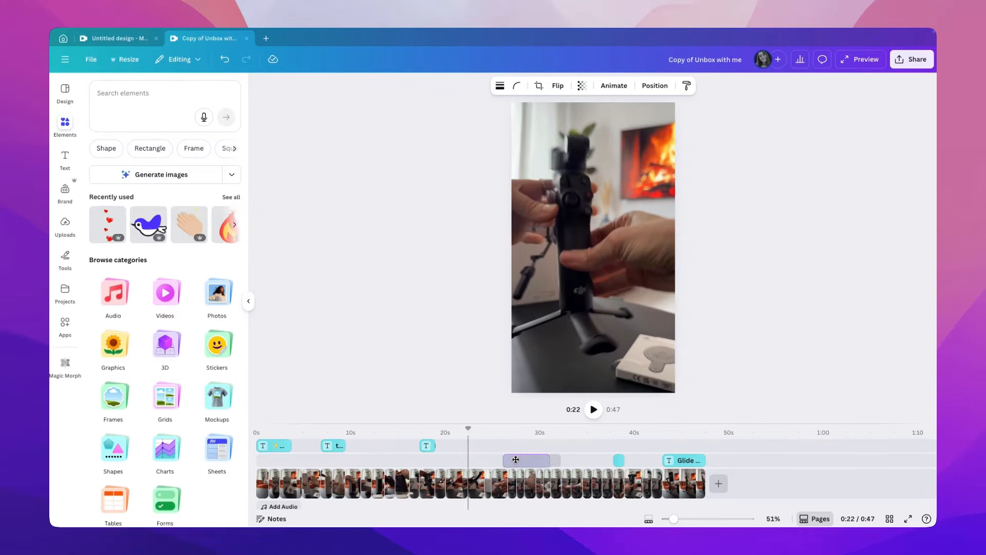
key(Delete)
Insert the clapping hands sticker at 0:22 and delete it
drag(515, 429, 469, 428)
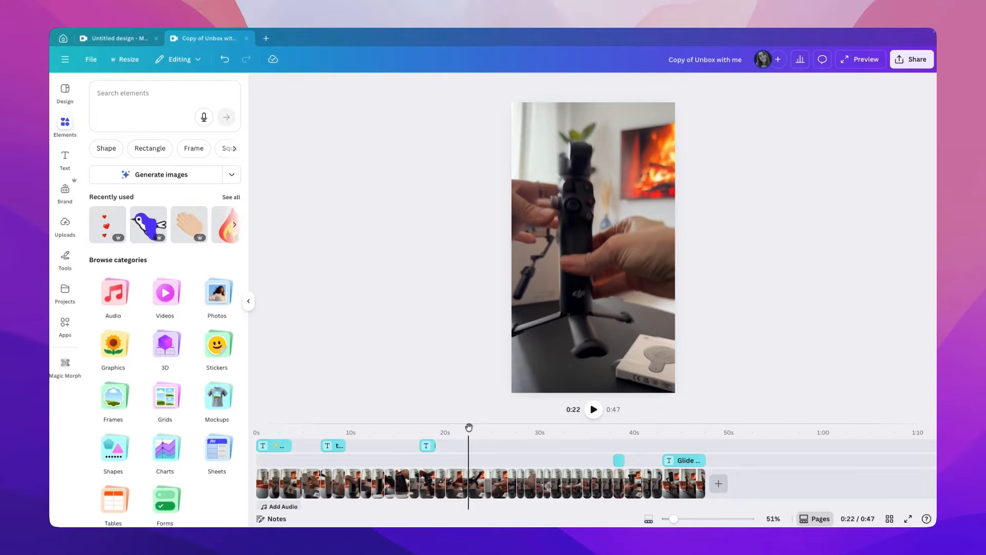
click(186, 230)
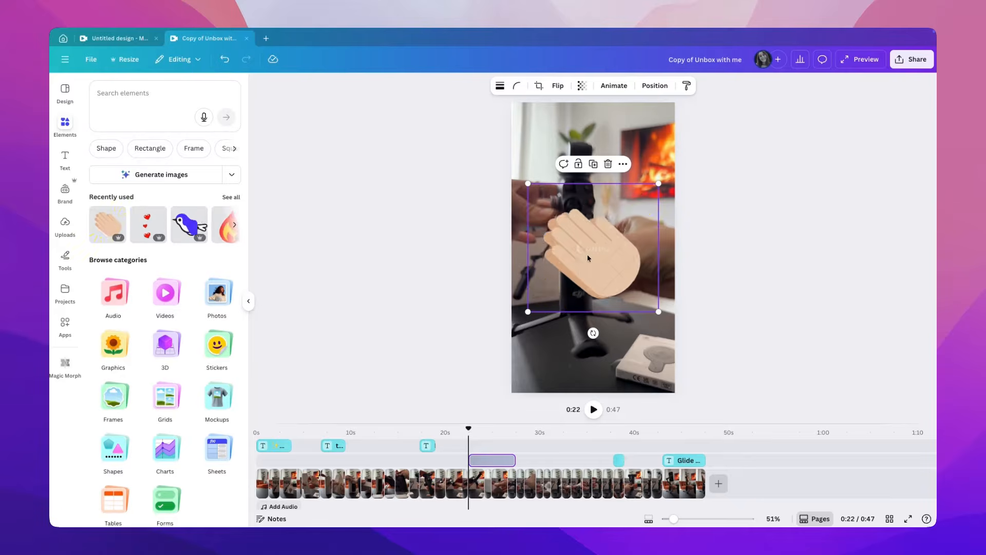
key(Delete)
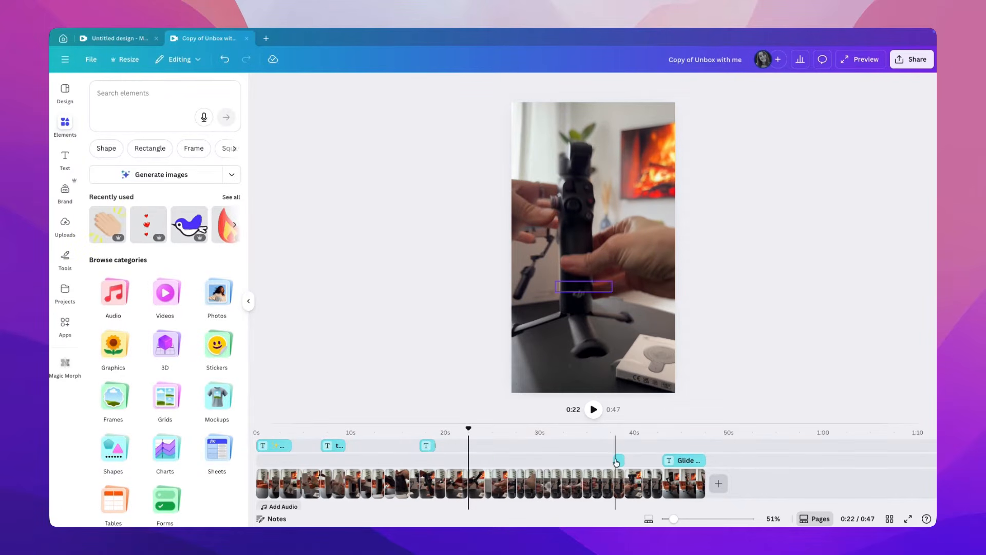
Insert the blue bird sticker, move it to about 0:16 on the timeline and layer it above the "Hey" text
click(190, 230)
drag(489, 460, 431, 460)
click(432, 430)
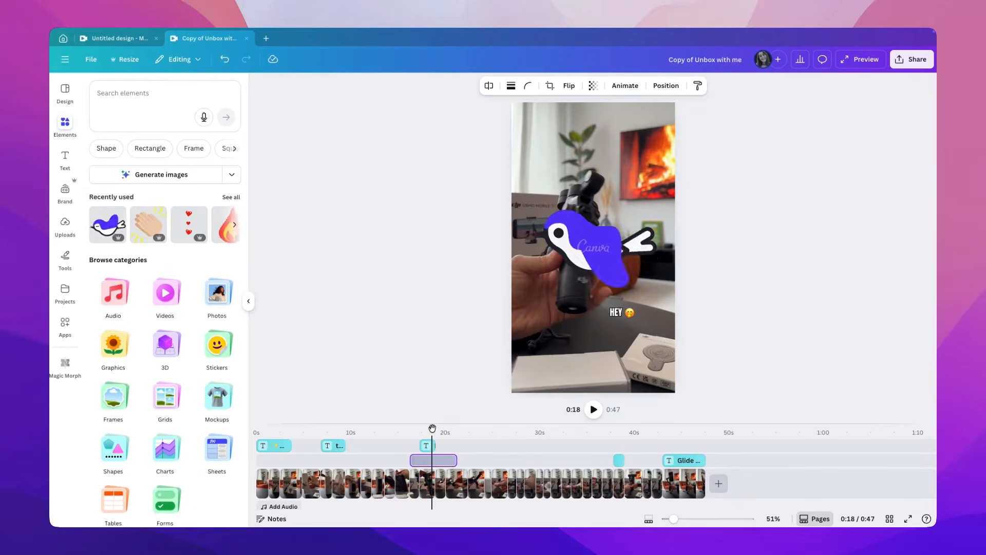
click(438, 461)
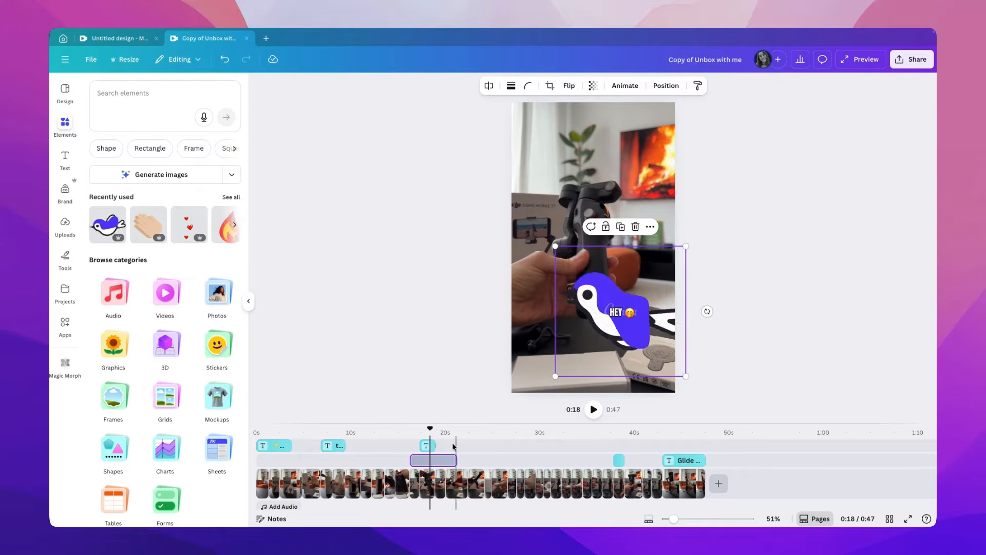
drag(439, 463, 437, 443)
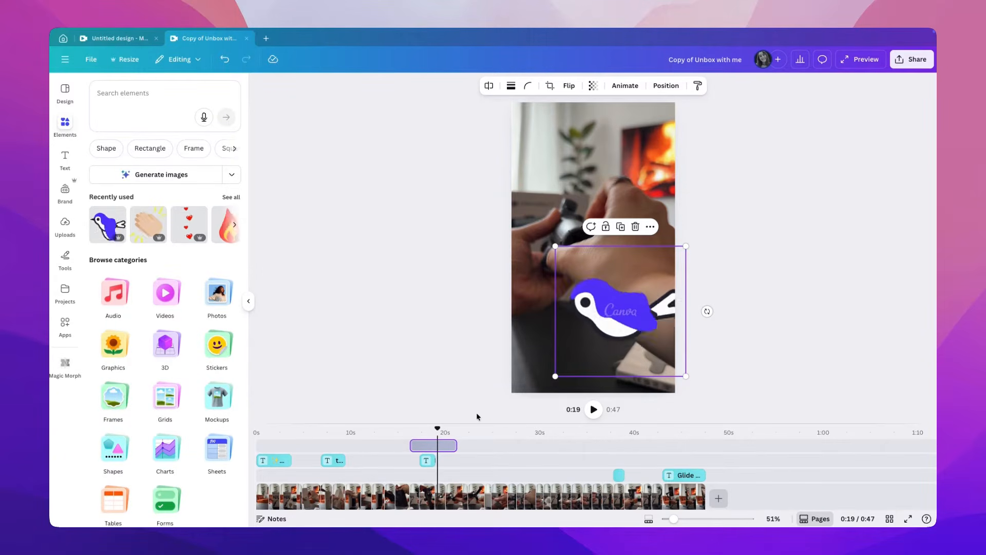
Lengthen the bird sticker's duration, shorten it to end at about 0:20, and delete the sticker
drag(456, 445, 507, 445)
drag(673, 518, 684, 520)
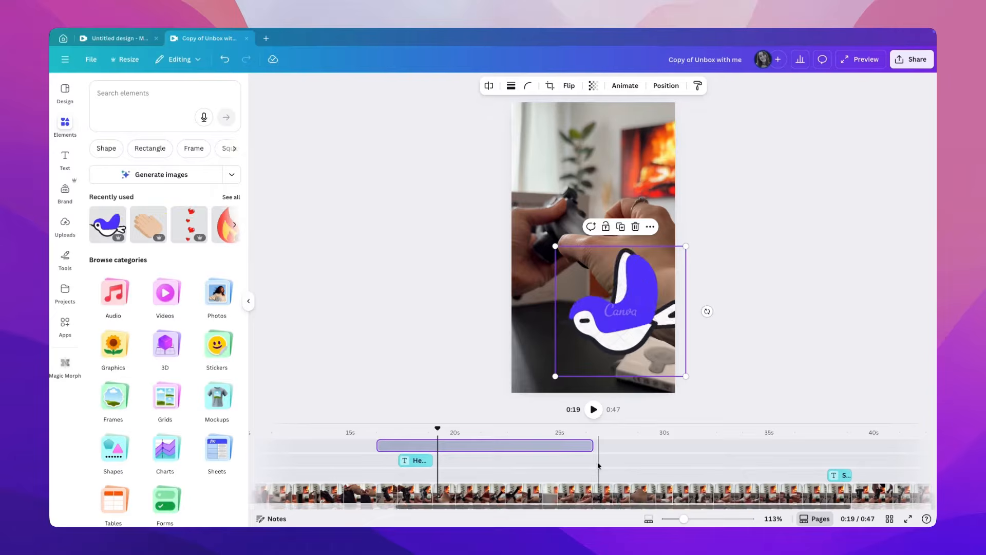
drag(591, 447, 454, 455)
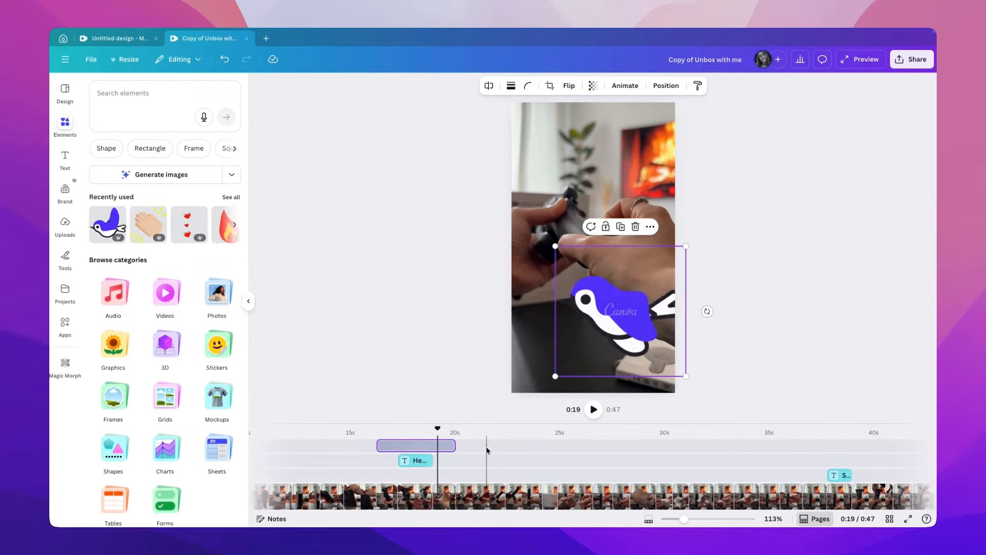
click(417, 449)
key(Delete)
Extend the "Hey" text's duration so it ends at about 0:20
click(416, 447)
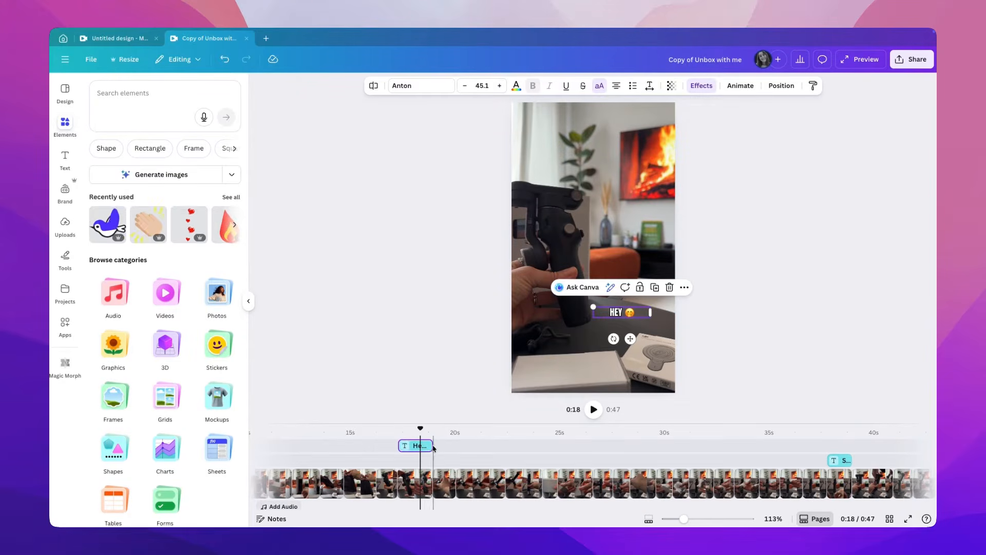
drag(431, 446, 455, 449)
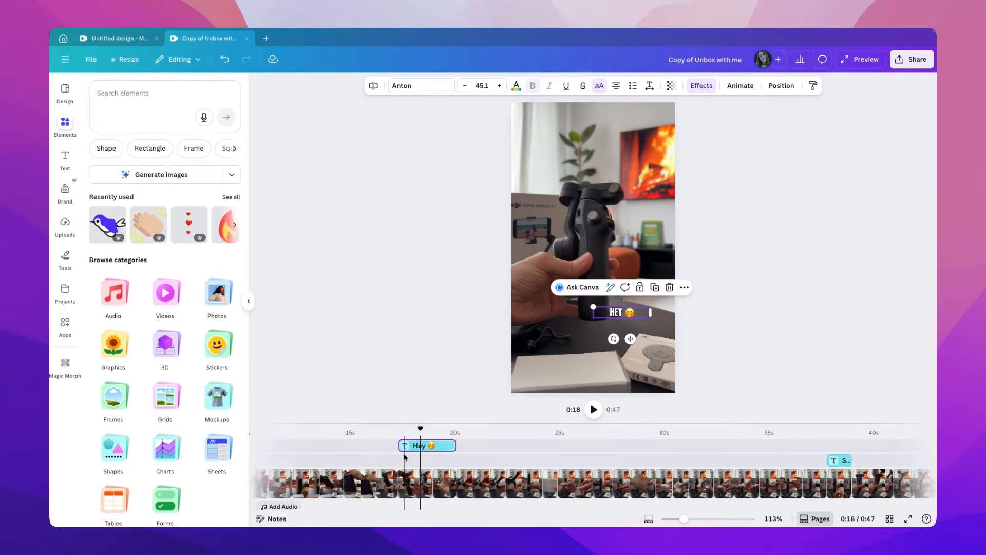
List all of the design's layers and locate the "Glide" text on the timeline through its layer
click(781, 86)
click(204, 108)
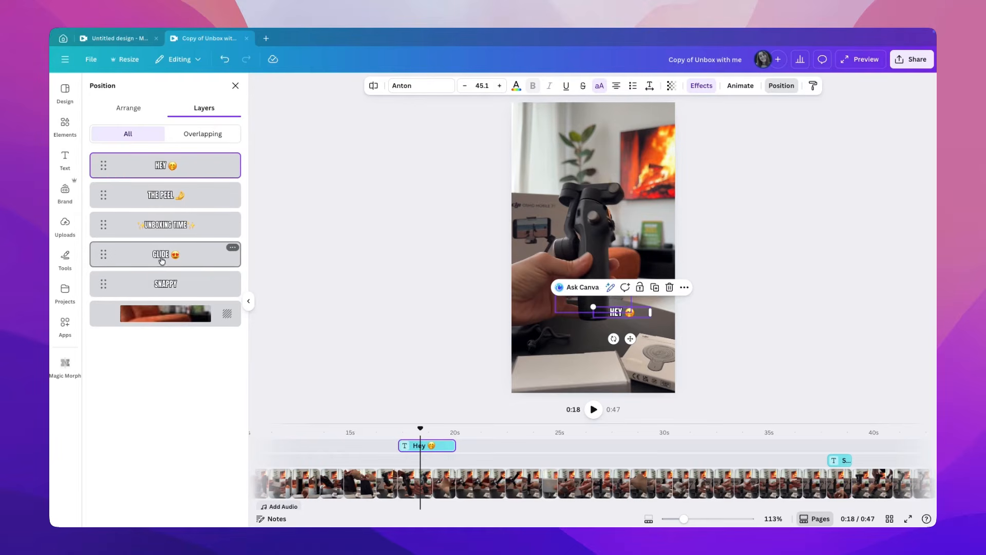
click(161, 256)
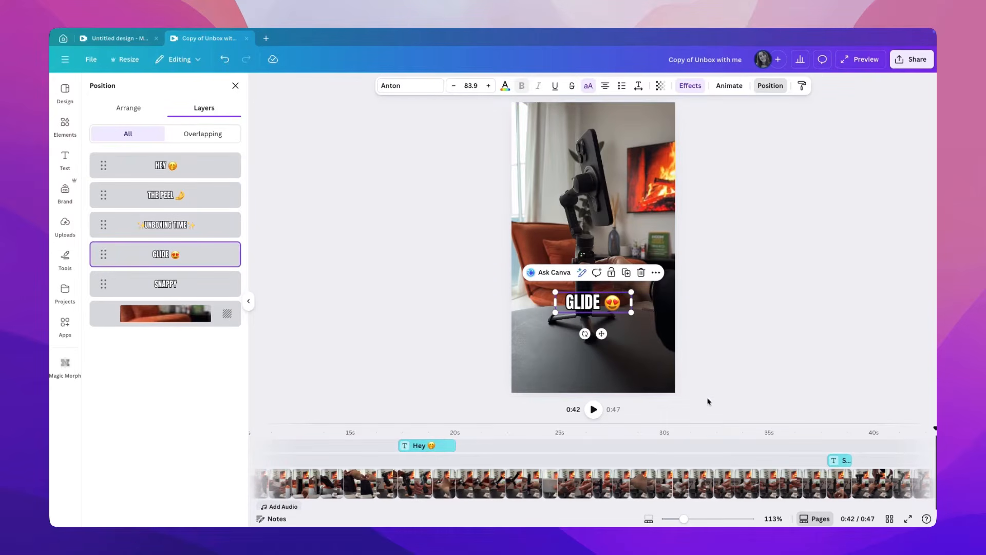
scroll(744, 447, right, 3)
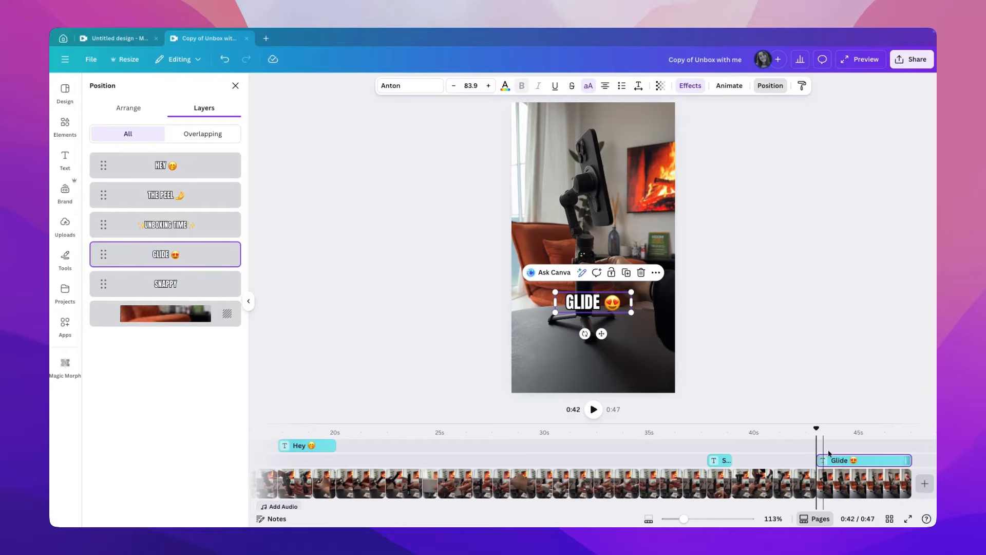
mouse_move(833, 464)
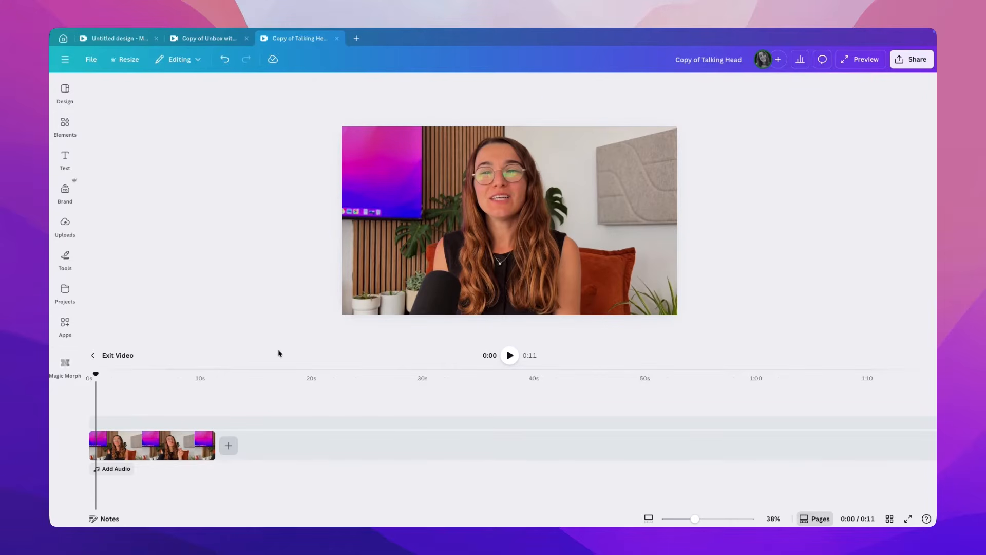
Play the talking-head video from 0:03 and pause it at 0:07
drag(96, 374, 126, 373)
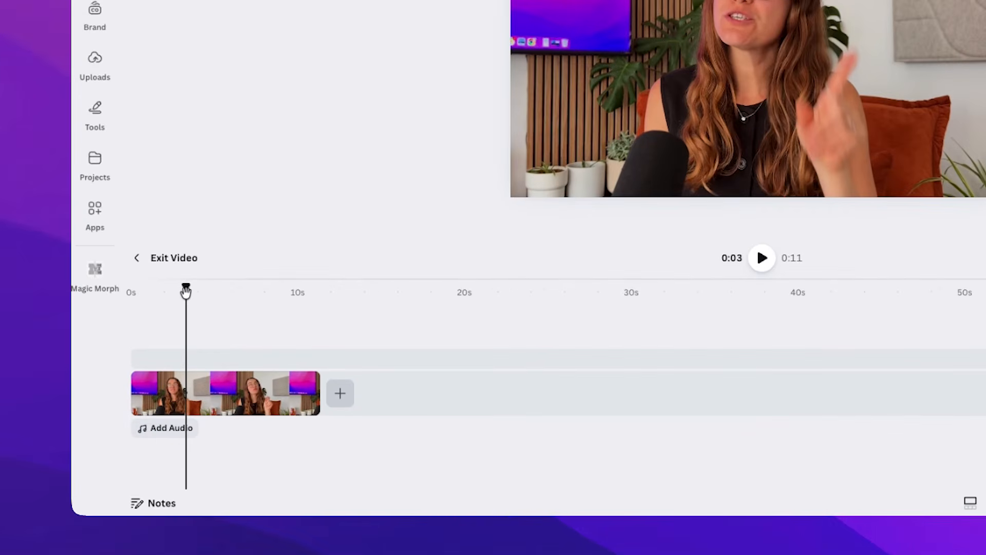
key(space)
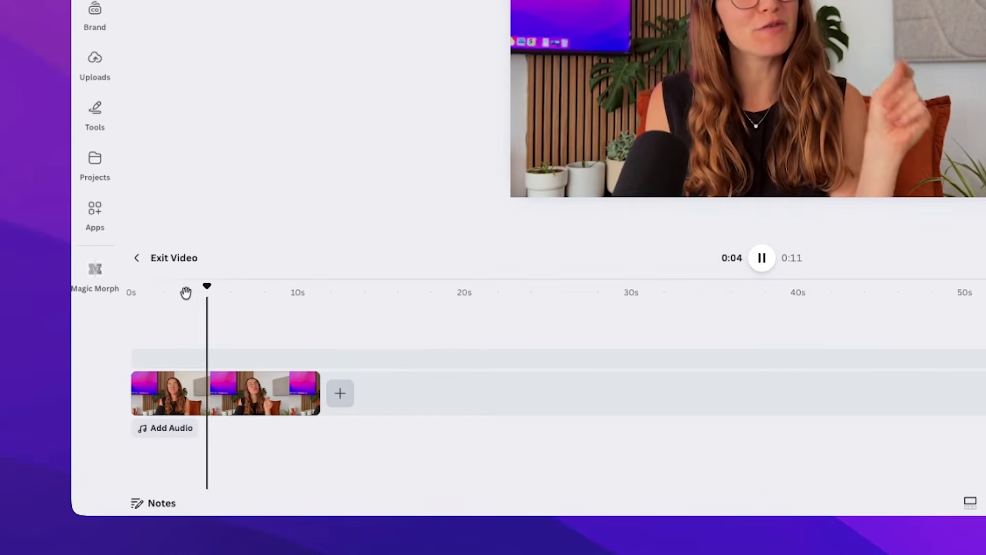
key(space)
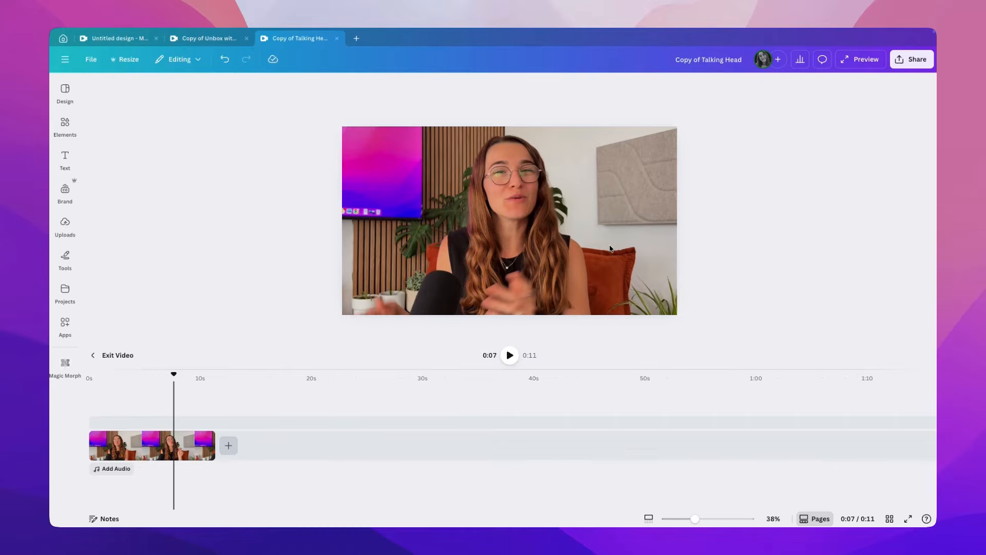
Duplicate the talking-head clip and place the copy above the original as an overlay starting at 0s
click(169, 454)
key(ctrl+c)
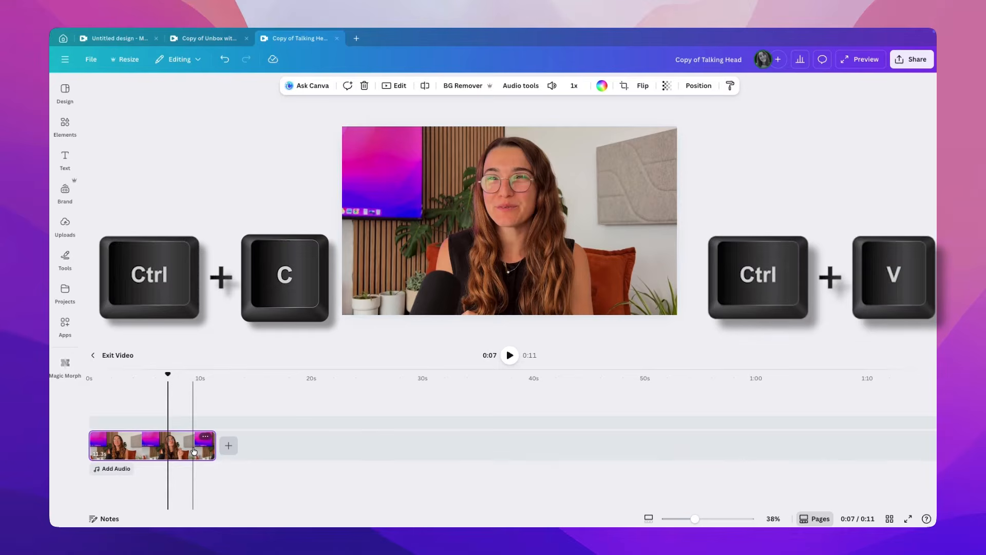
key(ctrl+v)
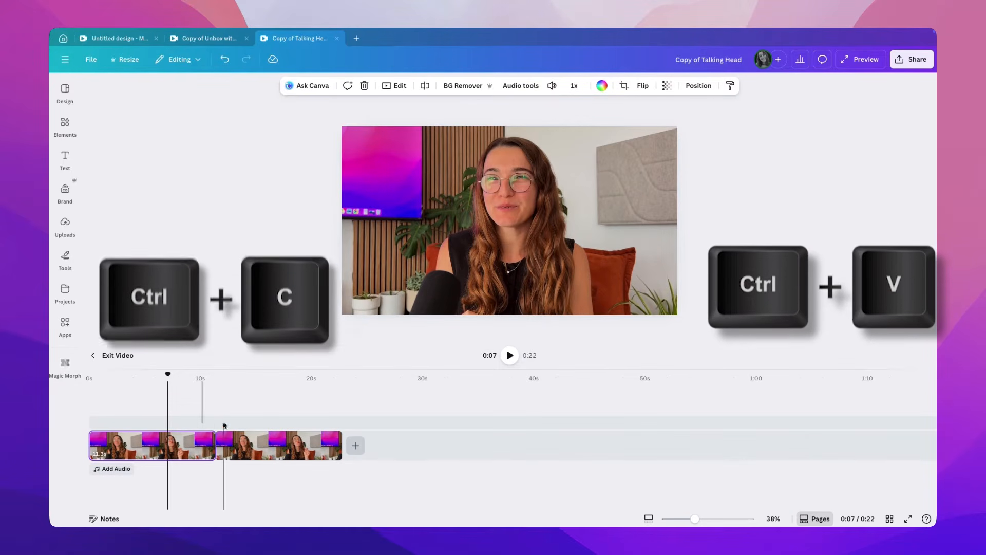
click(281, 454)
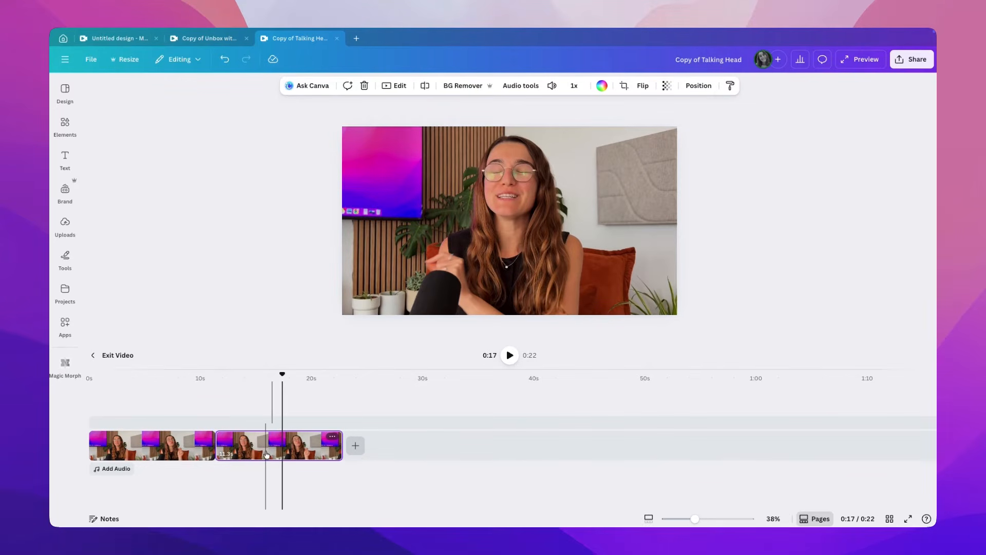
drag(267, 454, 140, 422)
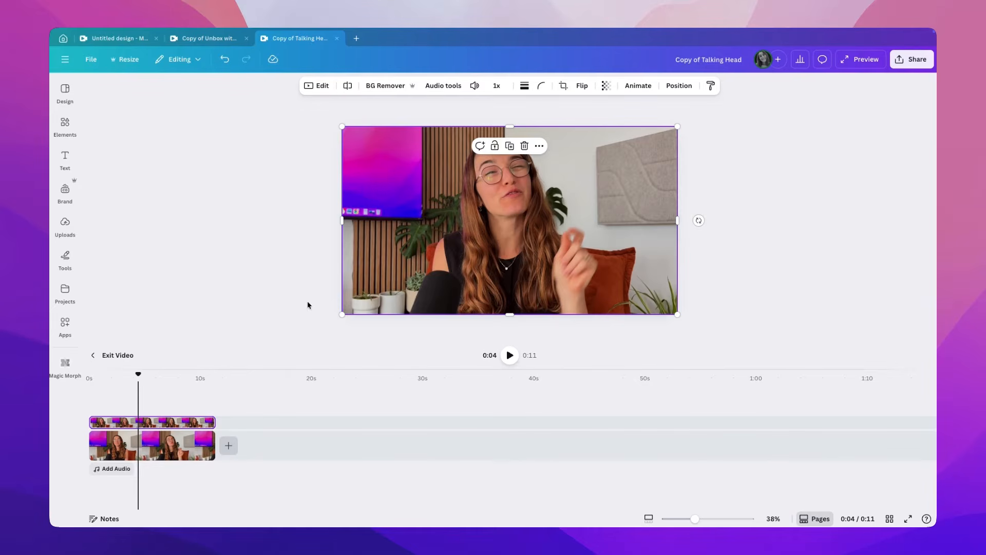
Remove the overlay clip's background and trim both ends so it runs from about 0:03 to 0:06
click(388, 88)
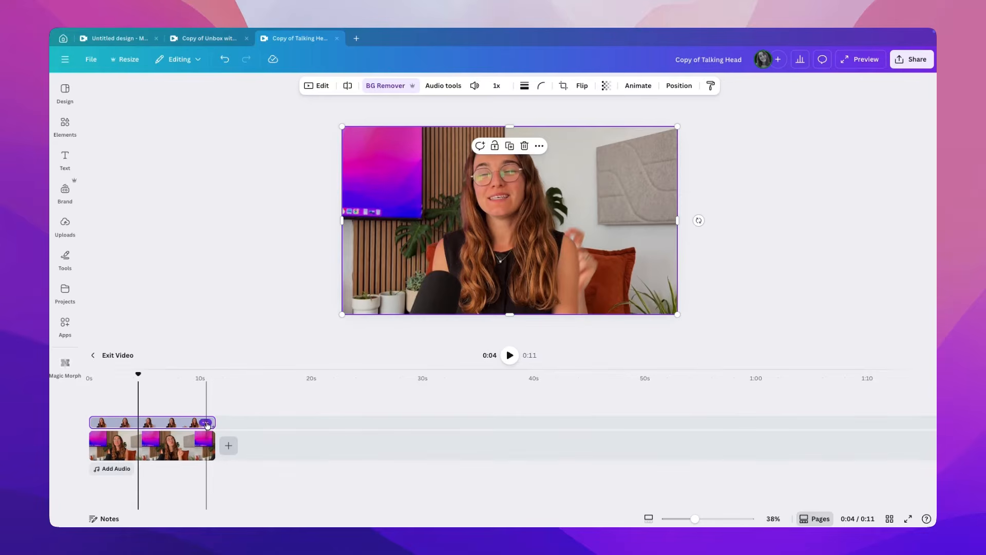
drag(91, 422, 124, 422)
drag(211, 422, 160, 424)
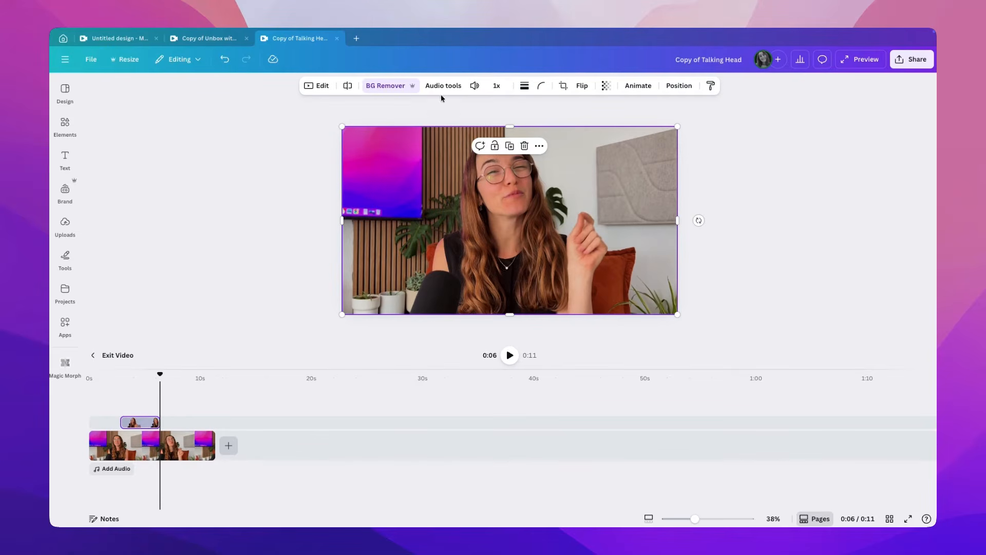
Set the overlay clip's volume to 0
click(474, 85)
drag(457, 117, 435, 115)
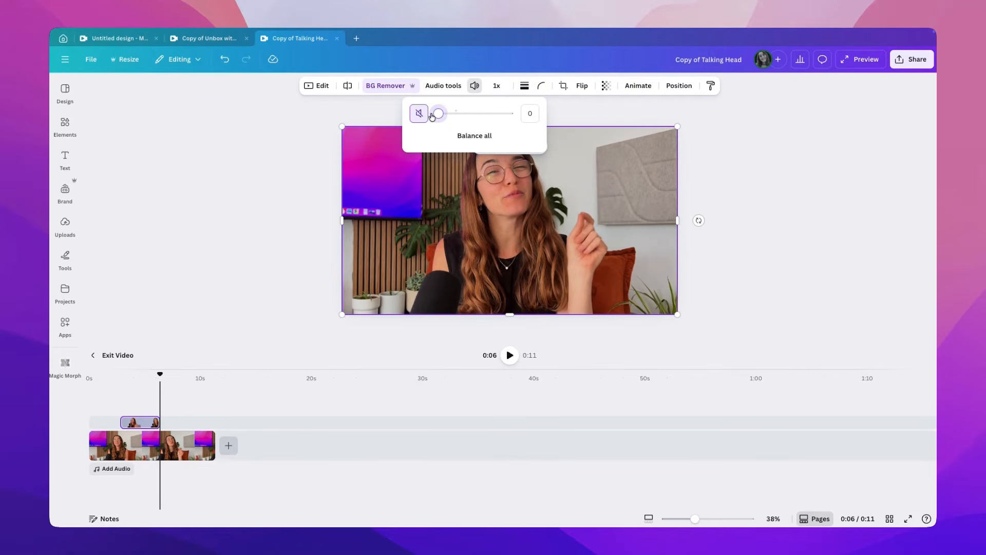
click(278, 207)
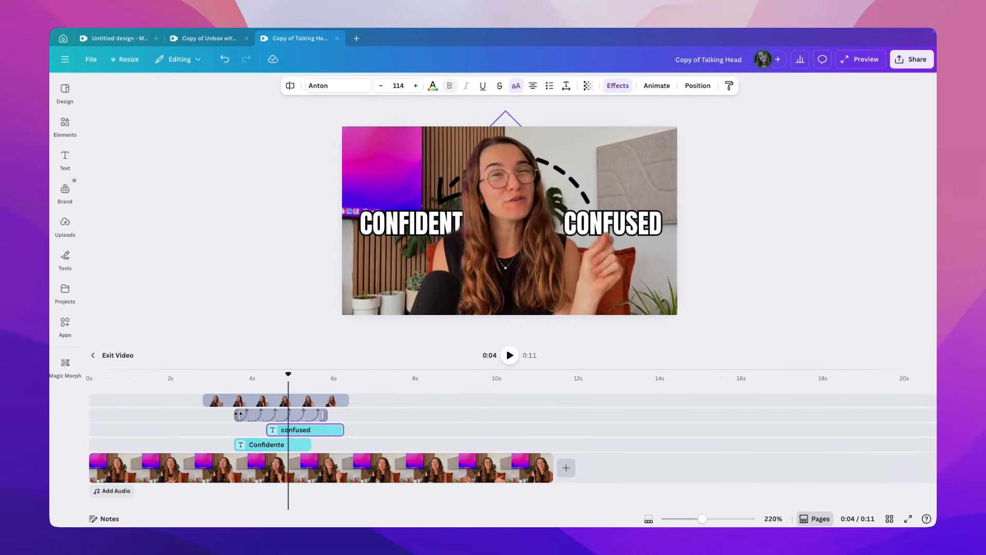
Trim the arrow's start to a 0.9 s length and make the "Confidente" text run from about 5.5 s to 6.2 s
click(282, 414)
drag(281, 414, 298, 413)
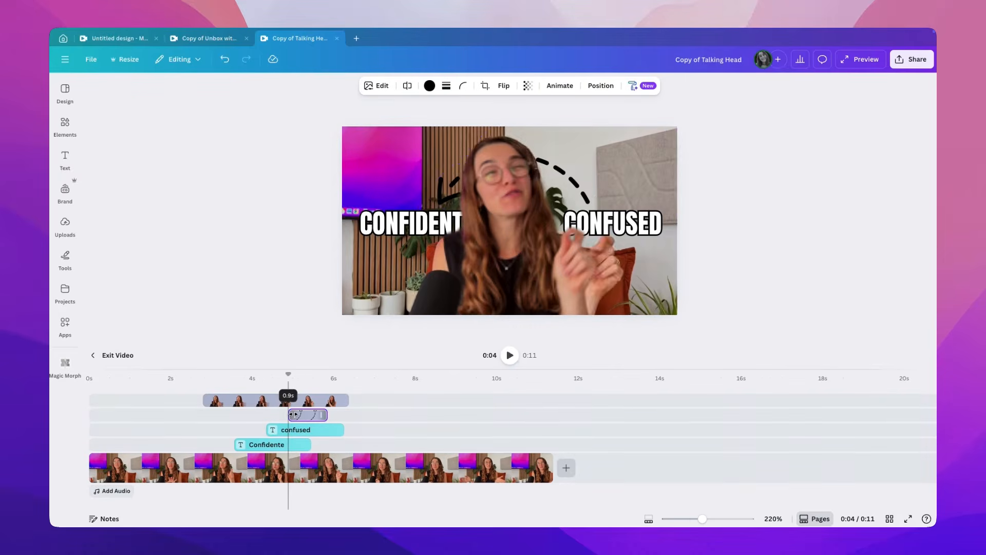
drag(235, 444, 328, 445)
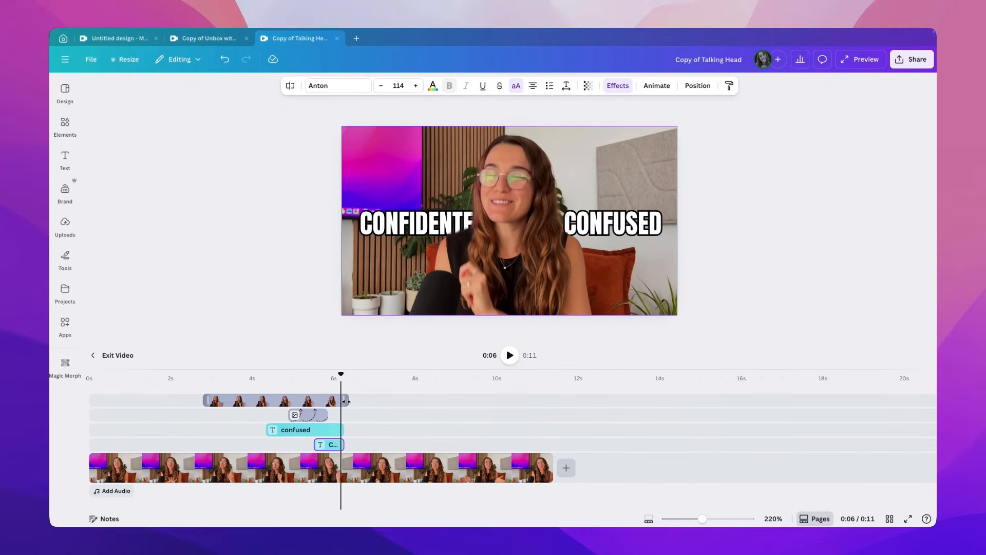
Extend the overlay clip, both text layers and the arrow so they all end at about 6.5 s
drag(345, 400, 354, 400)
drag(343, 445, 352, 445)
click(345, 430)
mouse_move(345, 431)
mouse_down()
mouse_move(355, 430)
mouse_move(341, 414)
mouse_move(355, 414)
mouse_up()
Apply a Wipe animation to the arrow, on enter only, with the rightward direction
drag(339, 375, 317, 420)
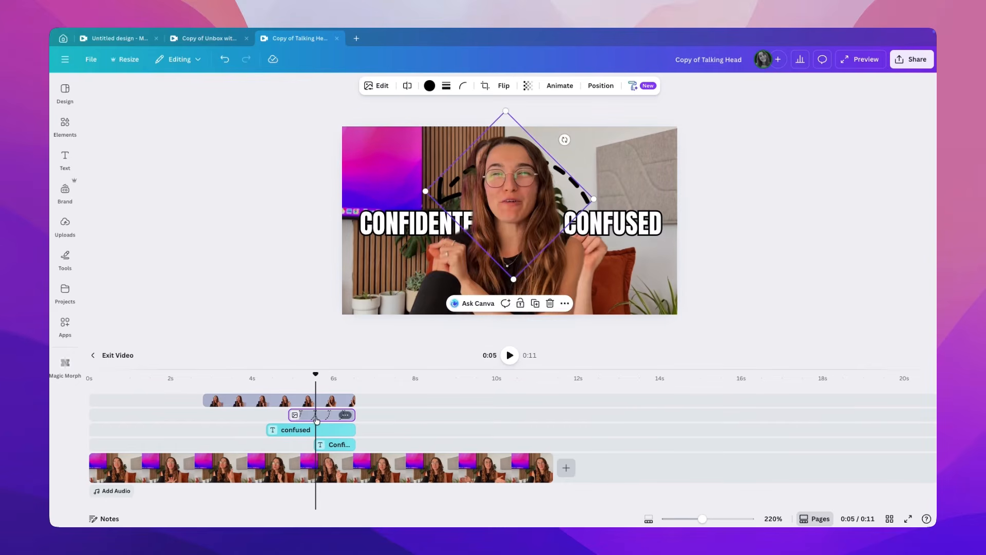
click(557, 86)
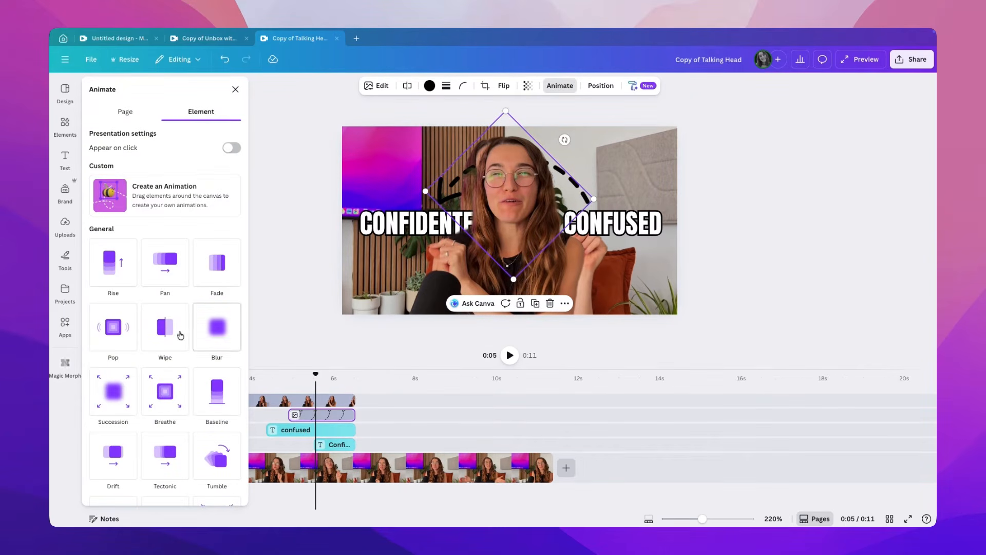
click(165, 333)
click(148, 339)
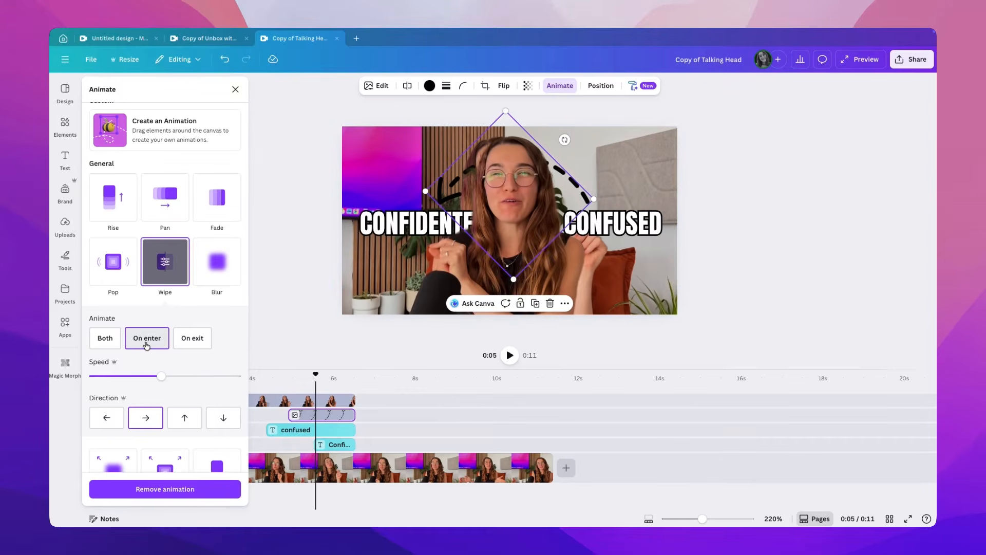
click(143, 418)
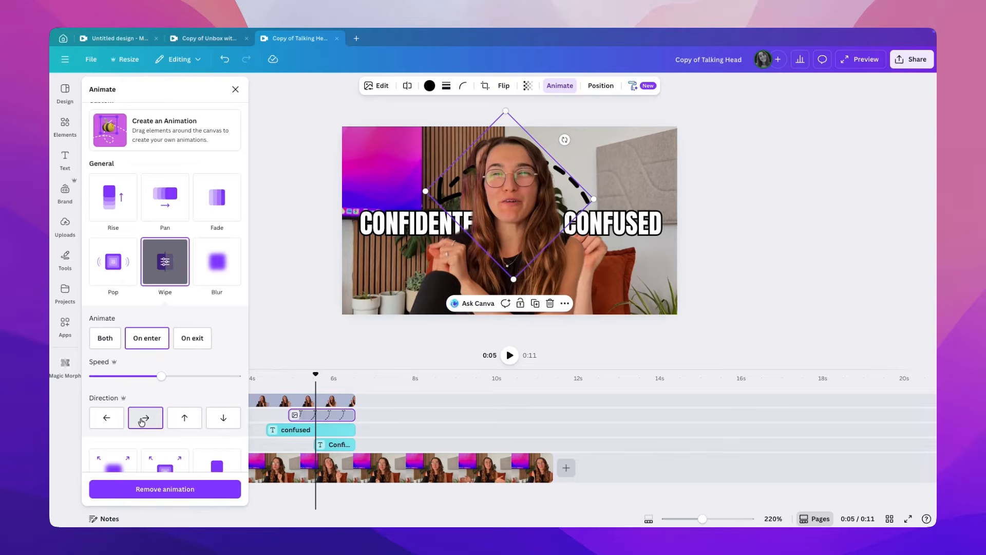
click(144, 423)
click(293, 312)
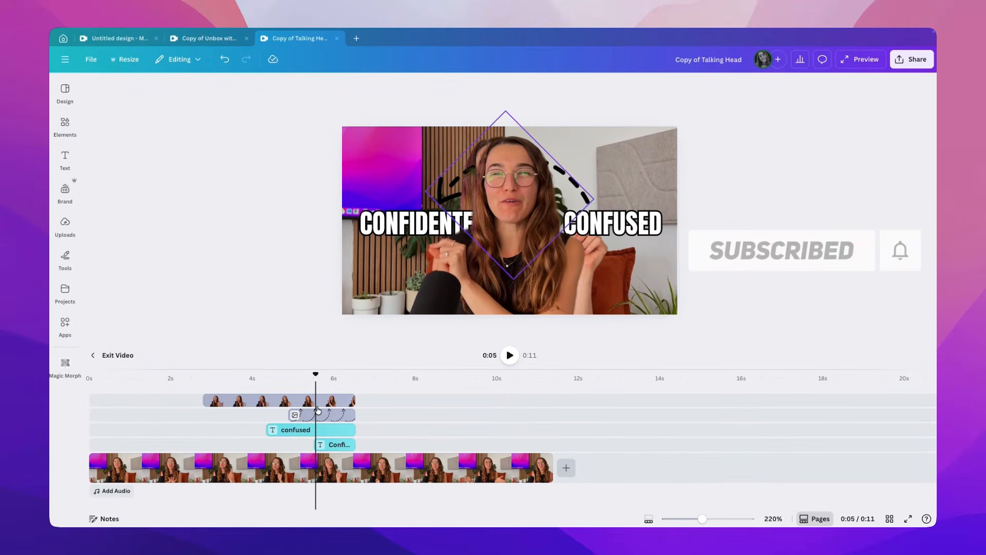
Search the audio library for "marker" and add the Marker Write 4 sound below the main clip at about 5 s
click(65, 125)
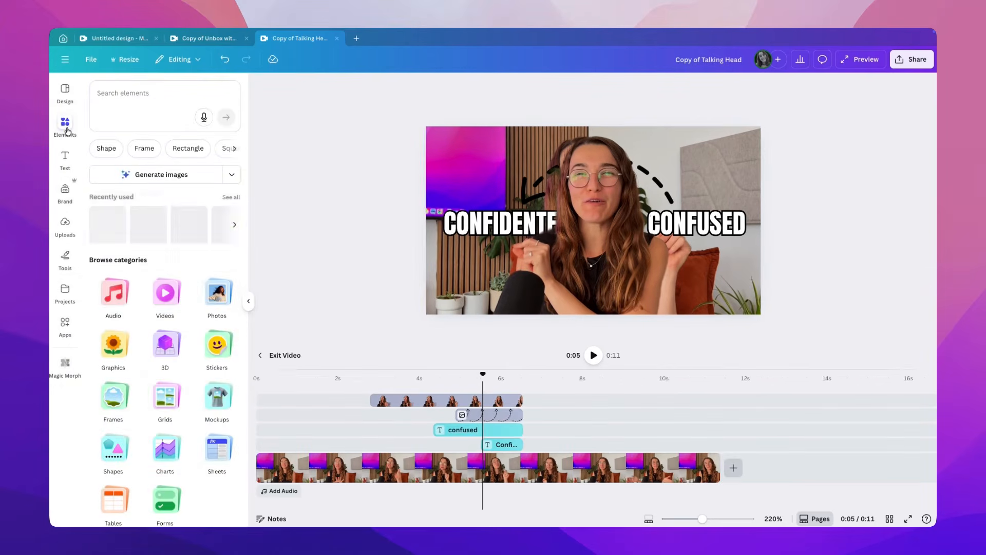
click(121, 290)
click(154, 112)
text(marker)
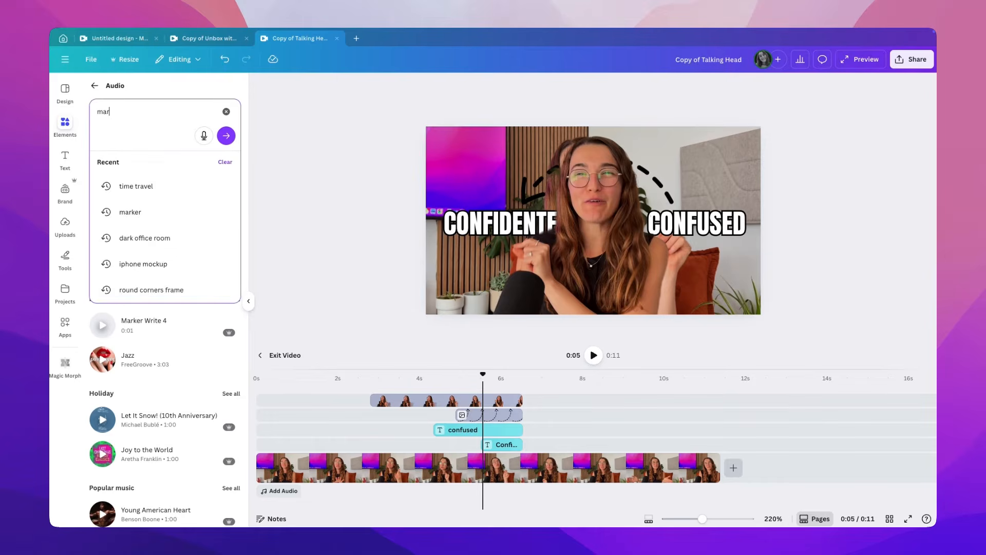
key(Return)
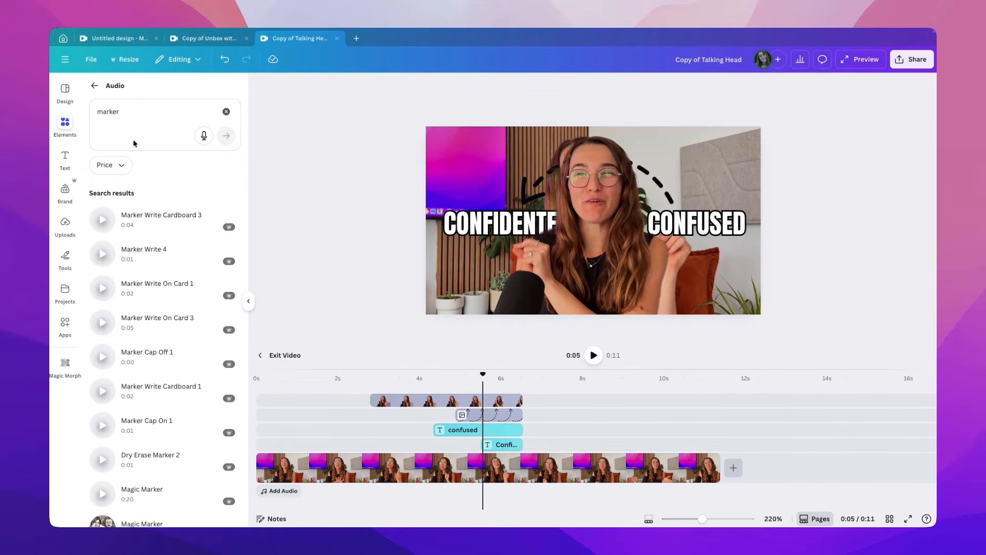
mouse_move(134, 278)
mouse_down()
mouse_move(462, 452)
mouse_move(493, 481)
mouse_move(462, 493)
mouse_up()
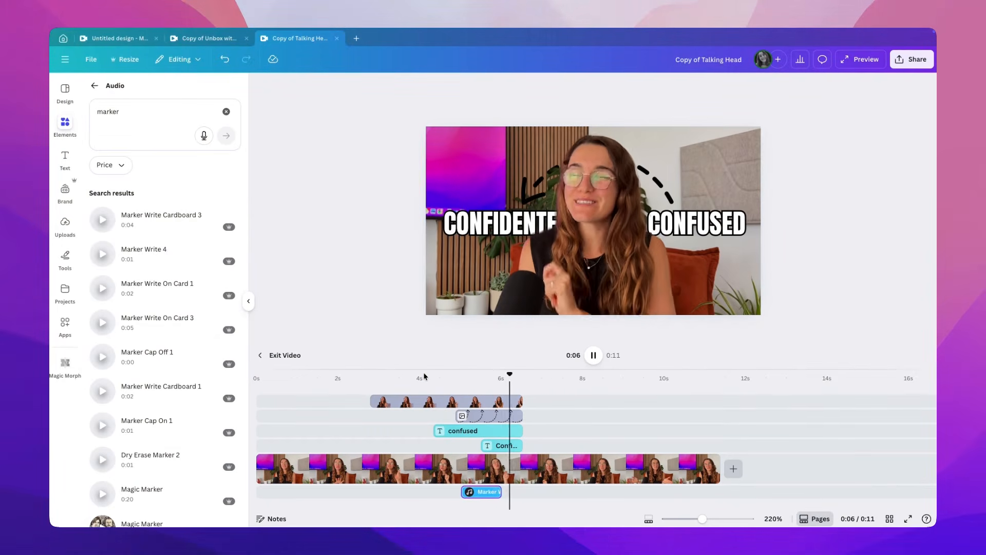
Play back the text-behind-person section and open the video's sharing options
key(space)
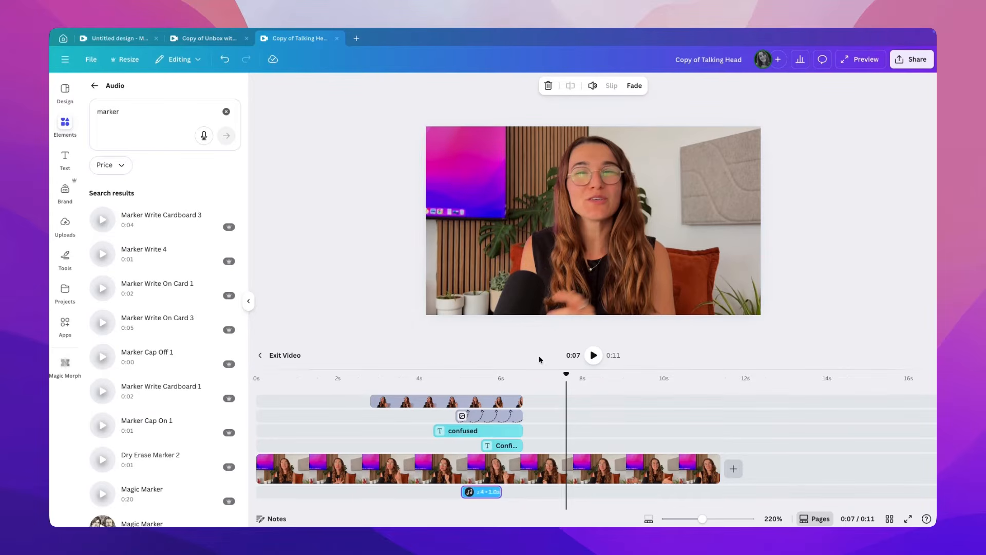
drag(566, 380, 492, 380)
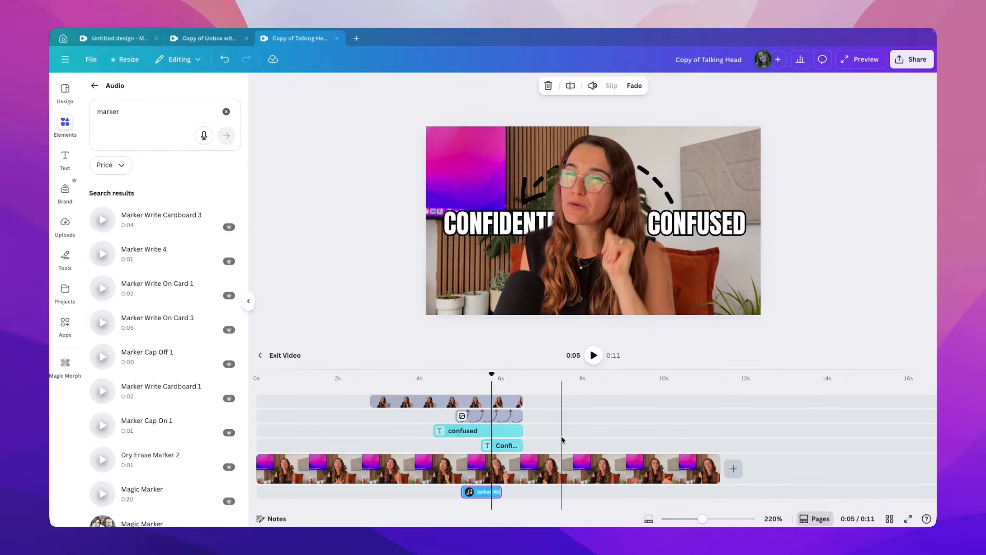
click(910, 60)
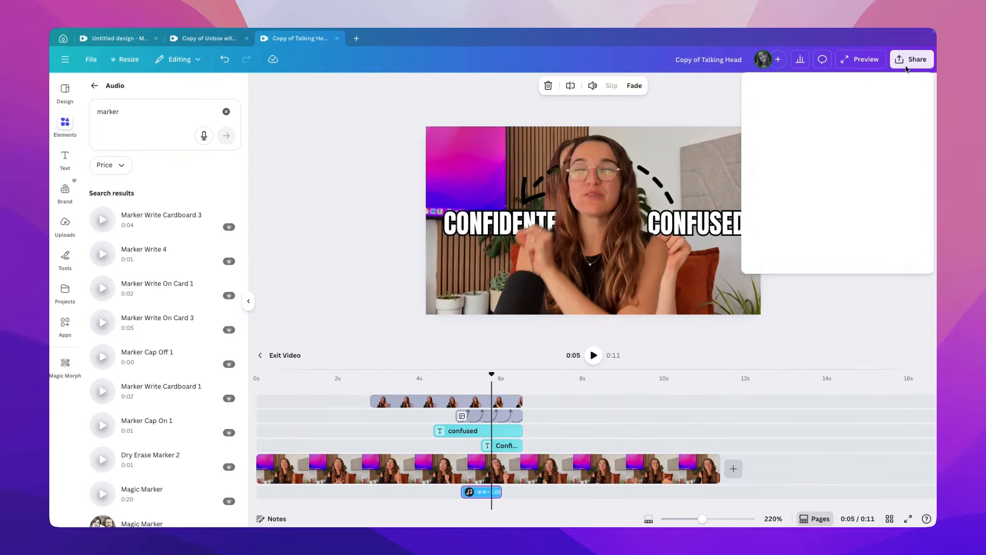
click(770, 302)
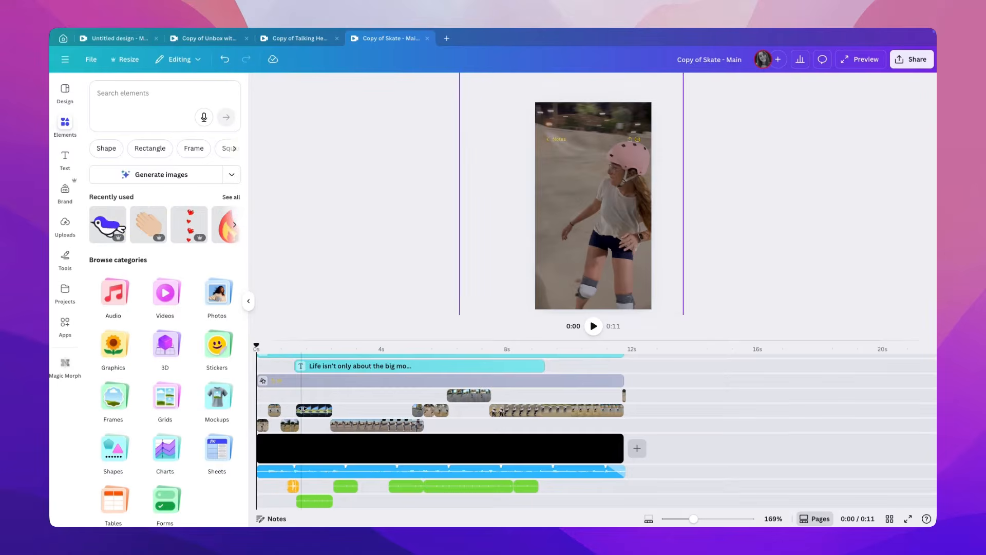
Review the skate video's layered timeline and view the transparency setting of the clip starting at about 7.5 s
scroll(377, 411, up, 3)
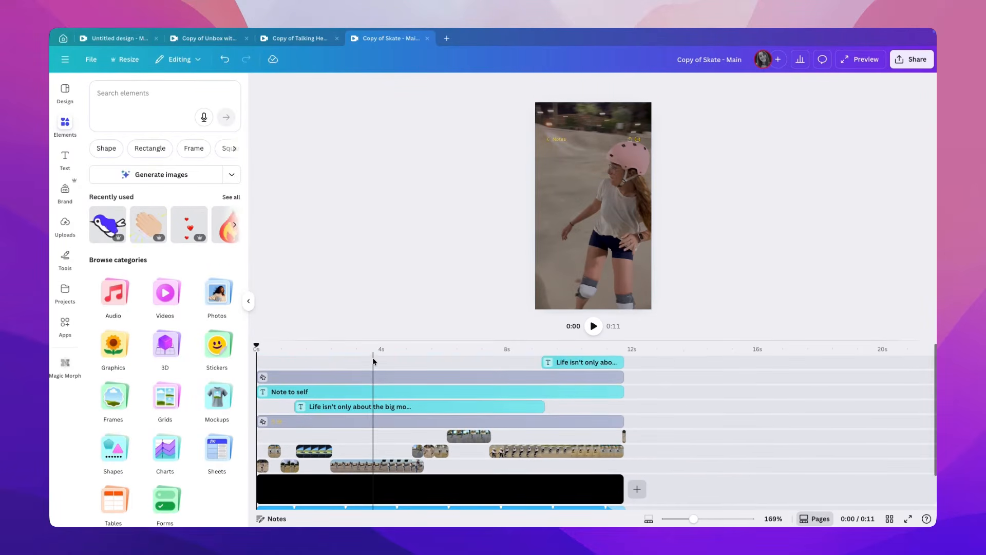
drag(256, 345, 354, 364)
click(518, 451)
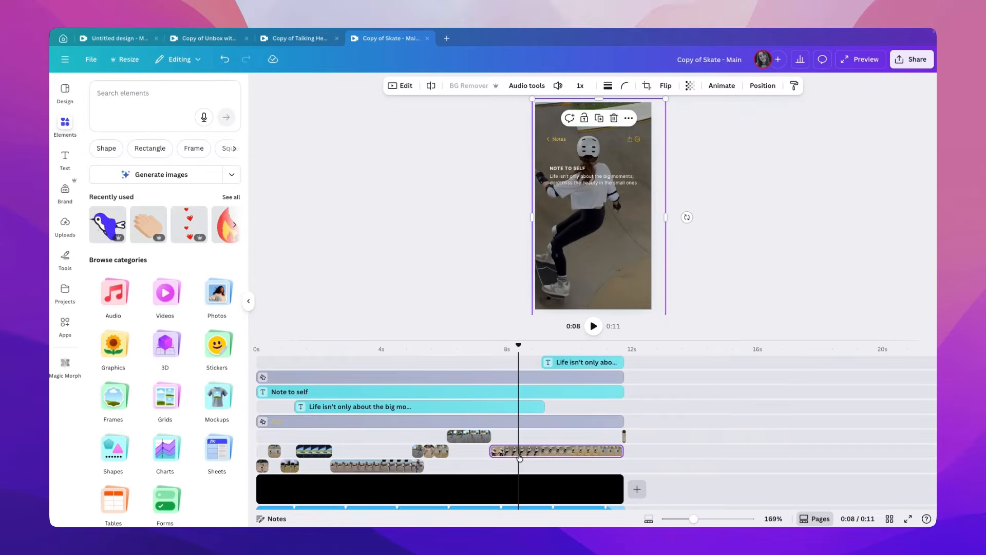
click(689, 85)
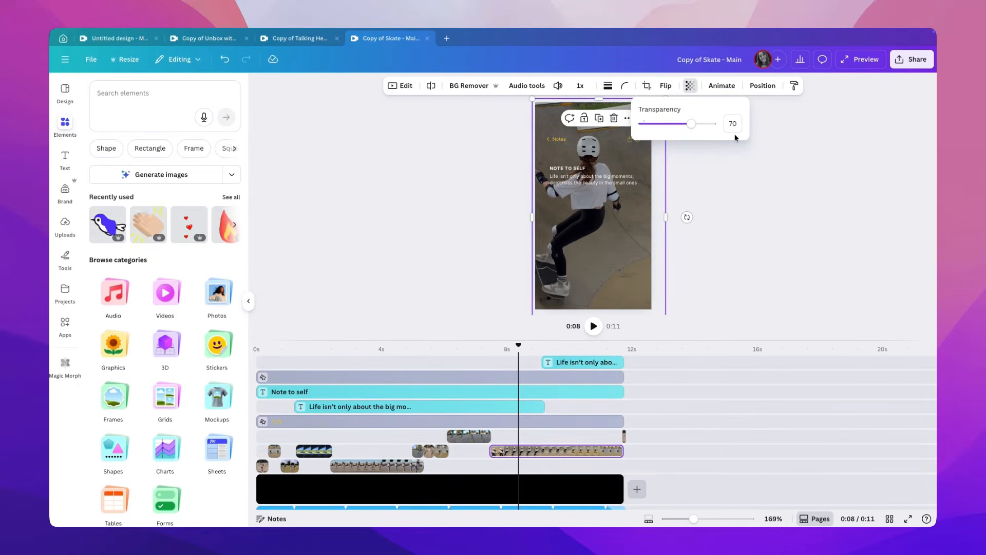
click(736, 214)
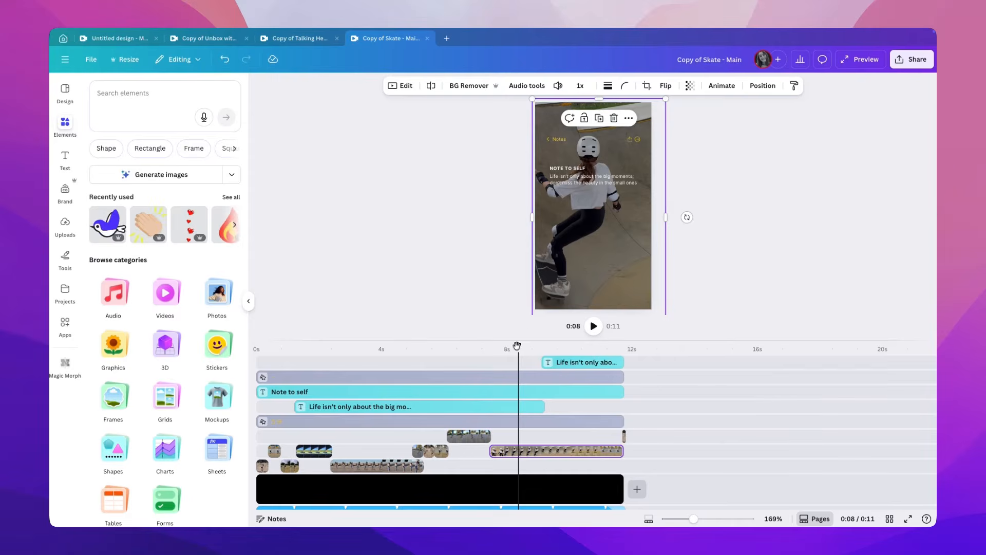
drag(516, 345, 271, 345)
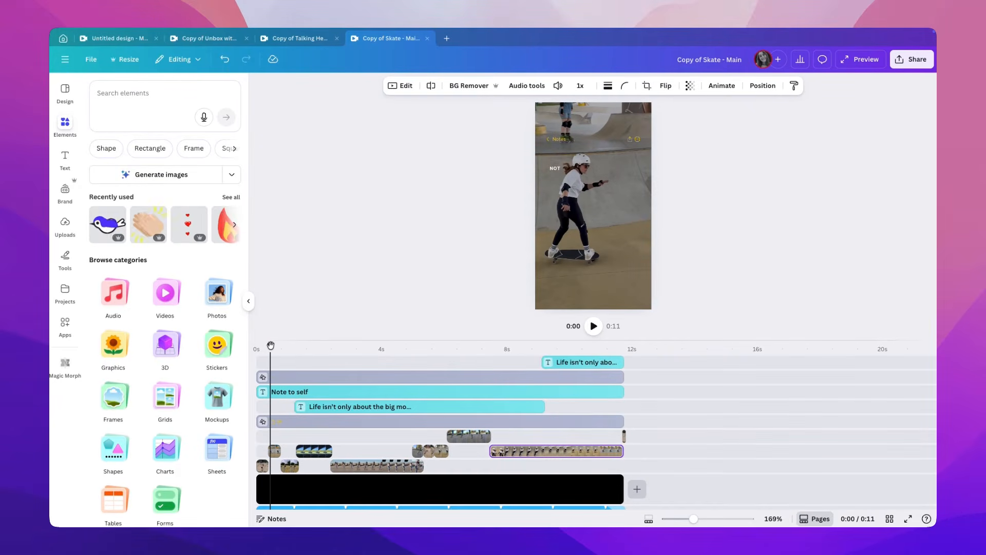
key(space)
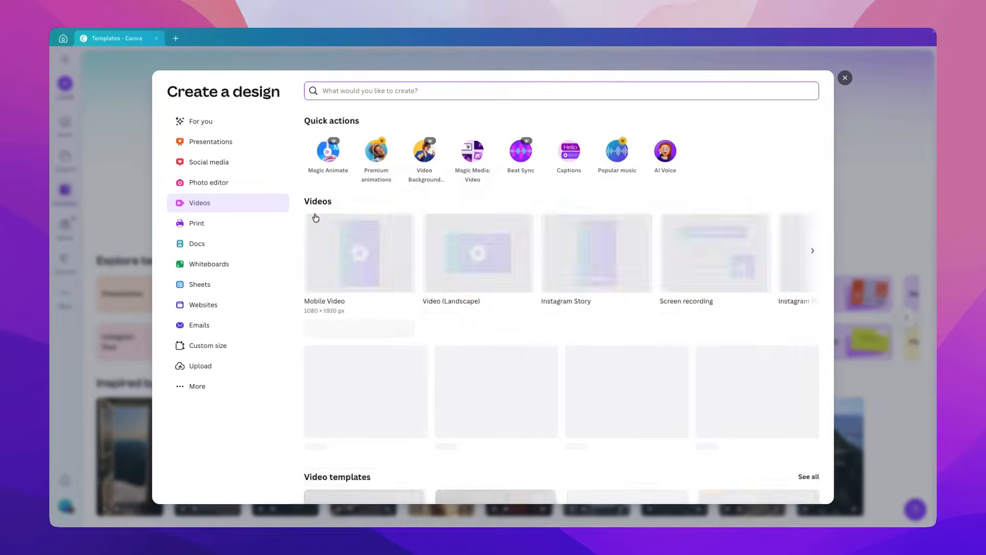
Browse the video templates offered for creating a new design
scroll(501, 321, down, 2)
scroll(501, 321, down, 12)
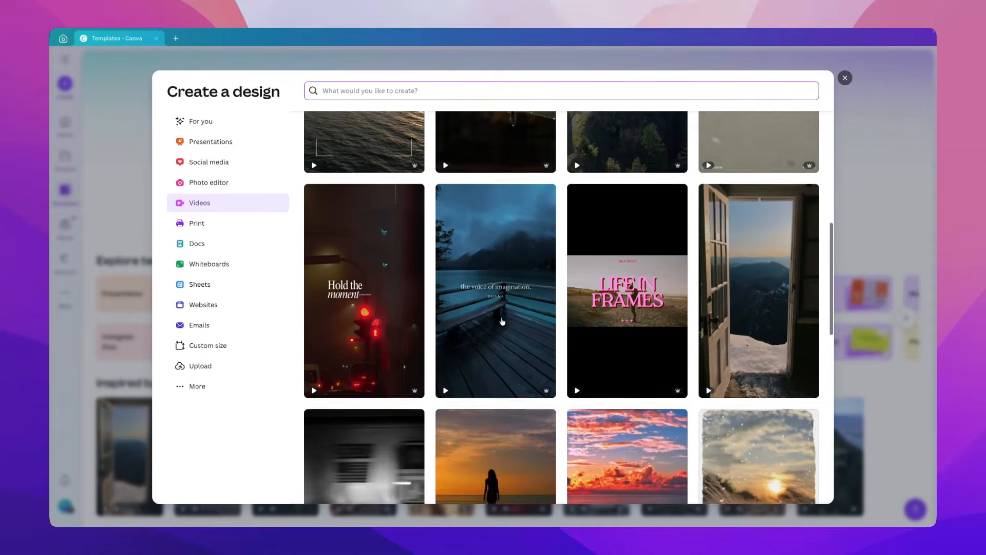
scroll(502, 321, down, 6)
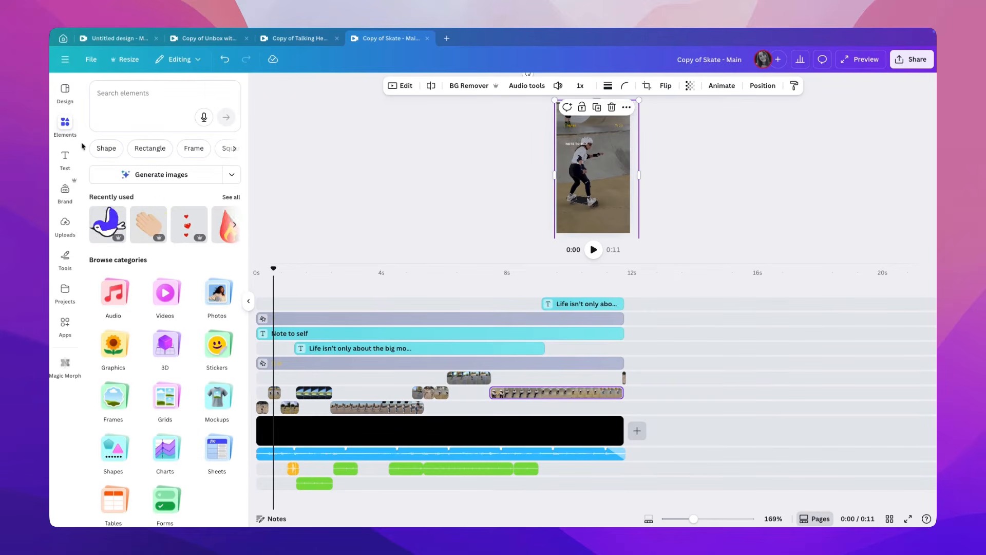
Record a voiceover of about 4 s on the skate video's timeline, starting at about 0.5 s
click(127, 304)
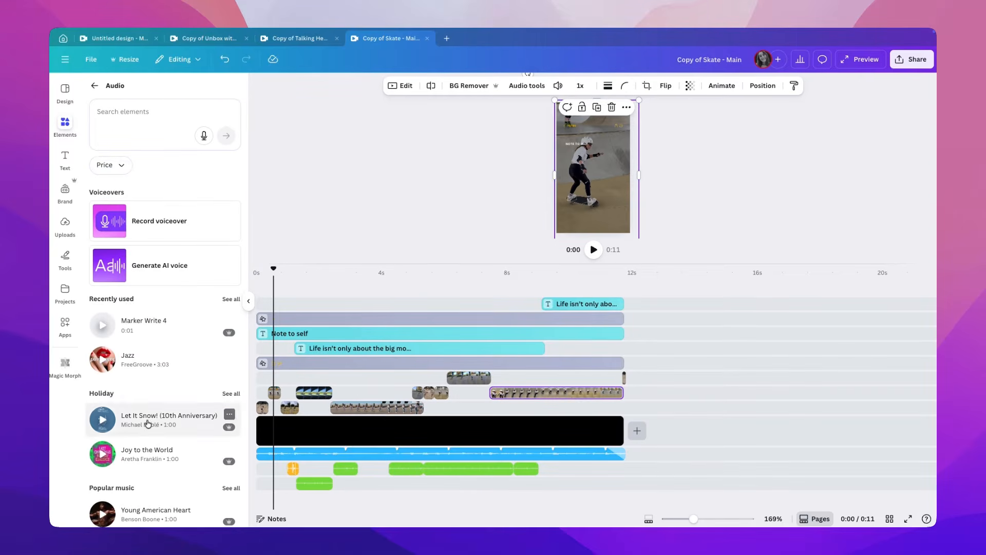
scroll(148, 423, down, 5)
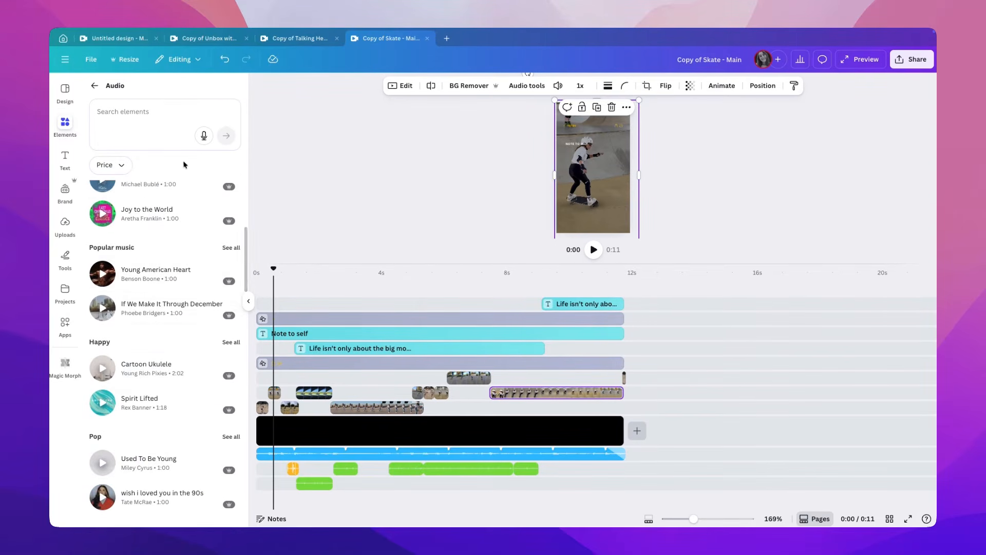
scroll(154, 406, up, 4)
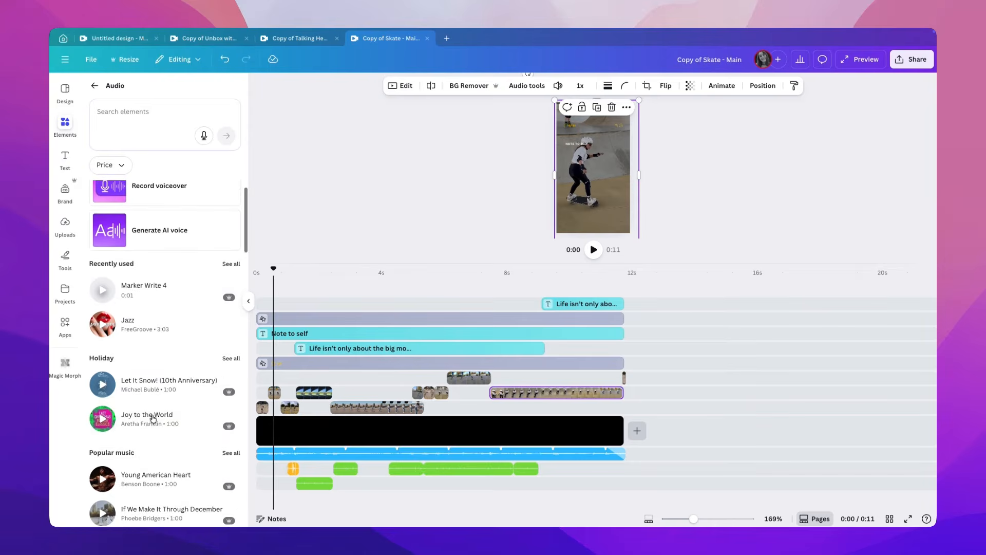
scroll(167, 403, up, 1)
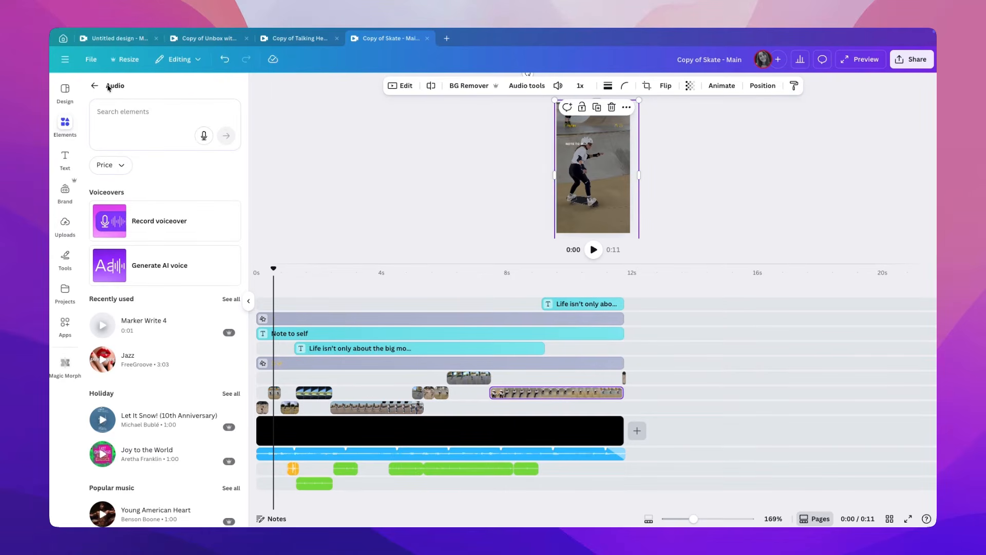
click(165, 229)
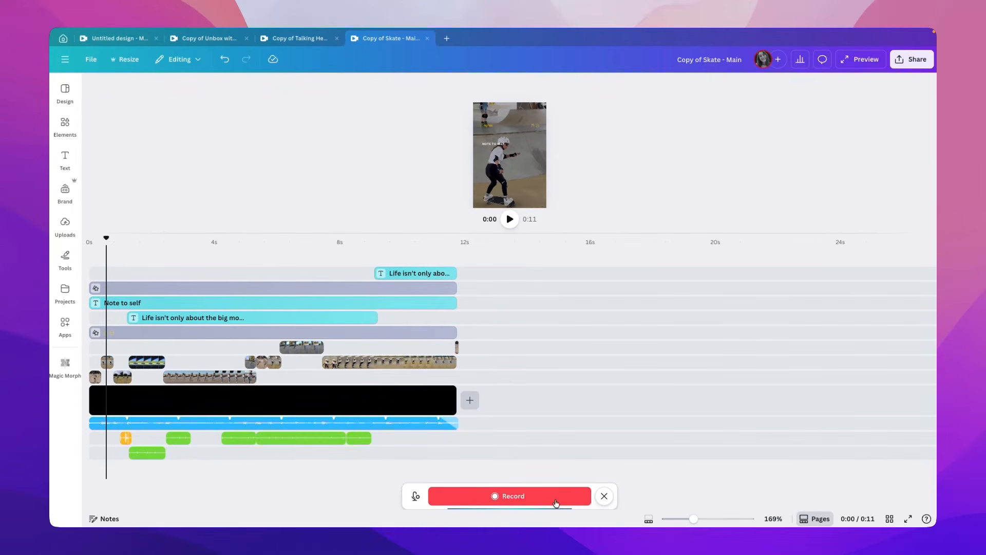
click(504, 496)
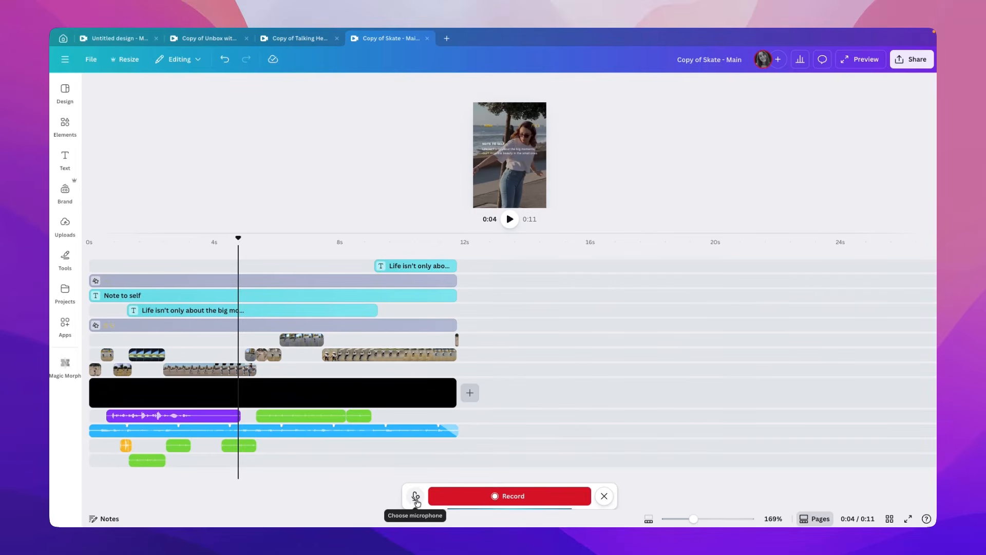
Review the microphone choices for voiceovers and open the uploaded audio files
click(415, 498)
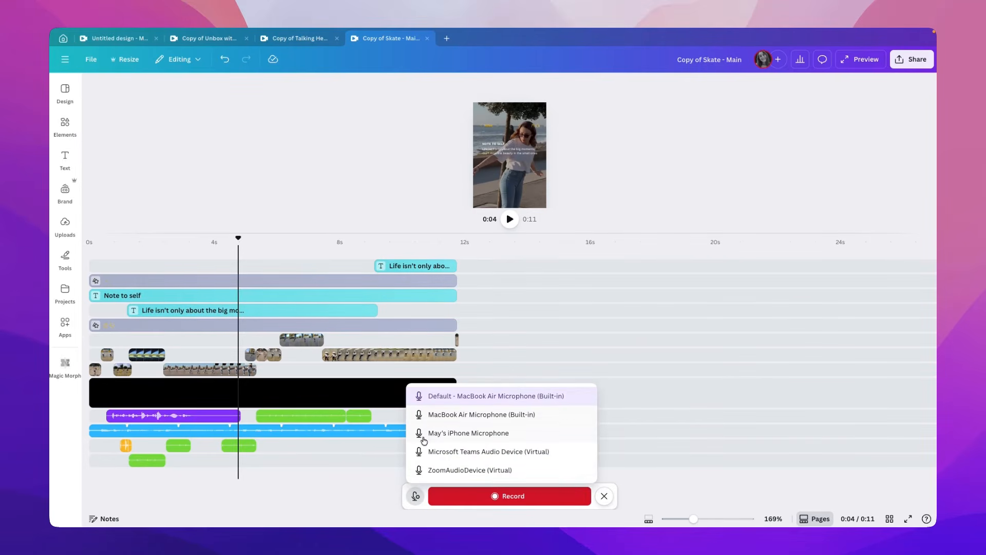
click(415, 496)
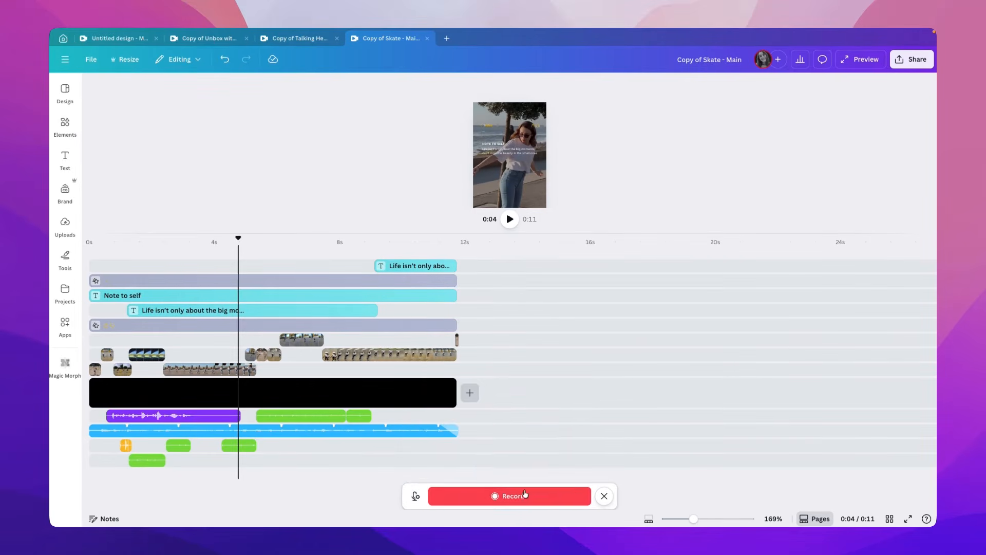
click(604, 496)
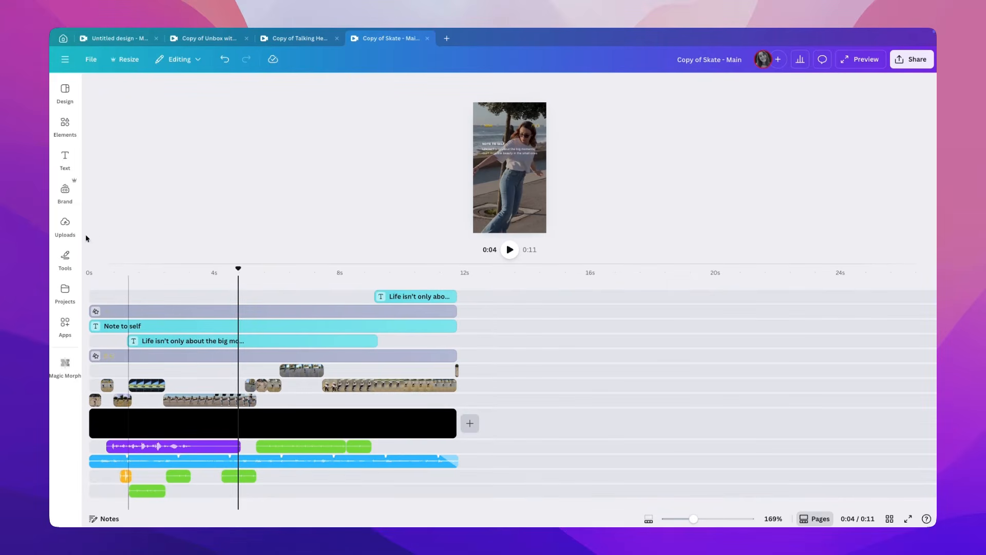
click(66, 225)
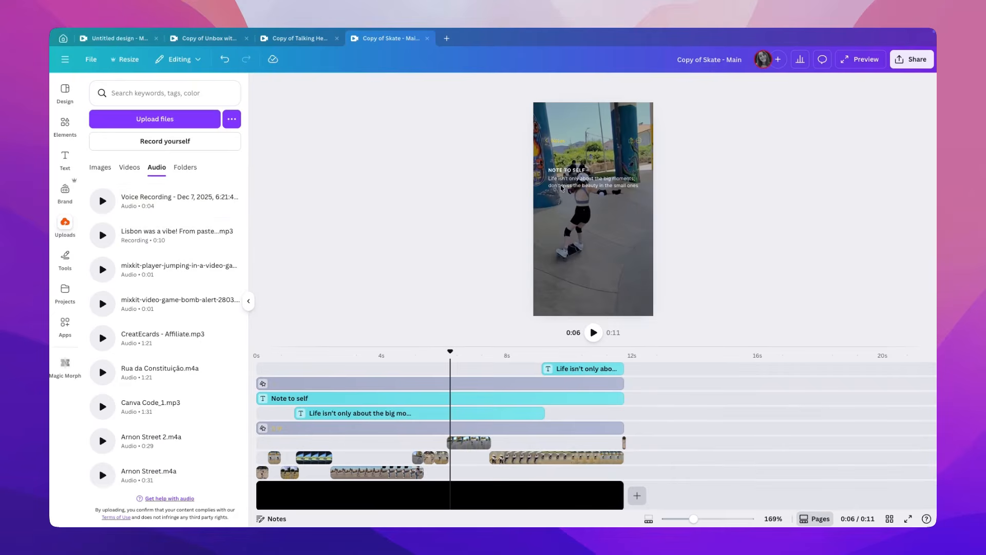
Select the "Life isn't only about the big moments" text and view its Typewriter animation settings
click(565, 182)
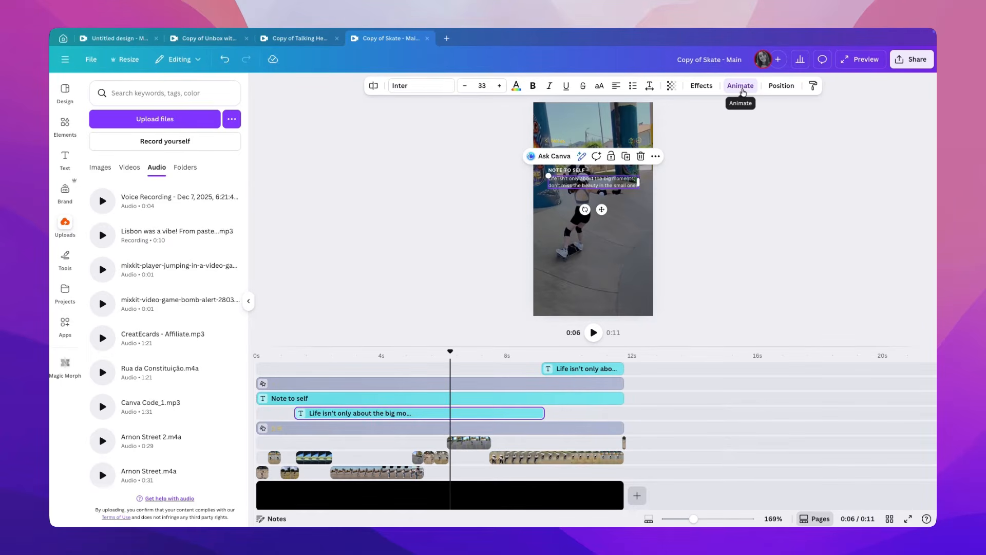
click(740, 86)
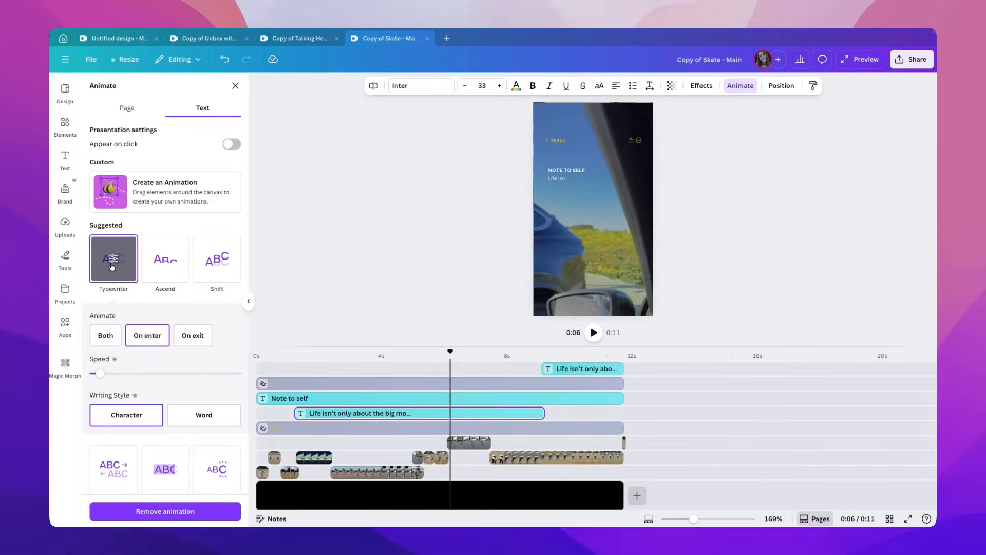
scroll(117, 334, down, 1)
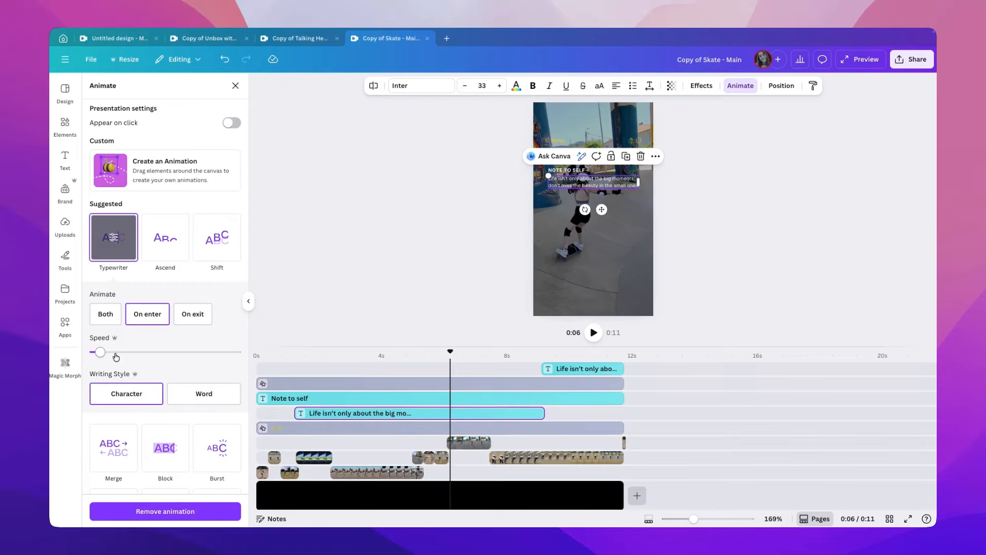
click(562, 373)
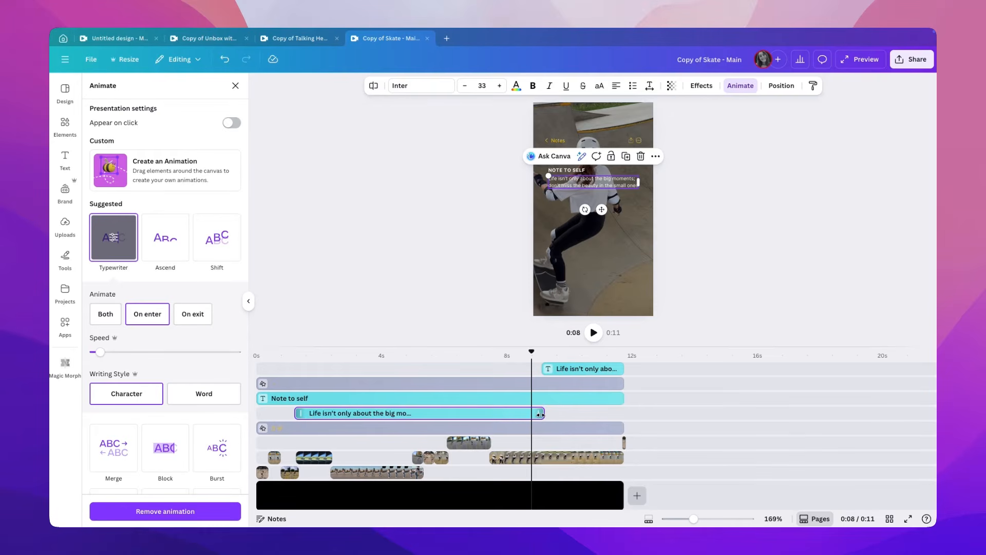
Inspect the second "Life isn't only about..." text layer and play the skate video's ending from about 9 s
click(540, 414)
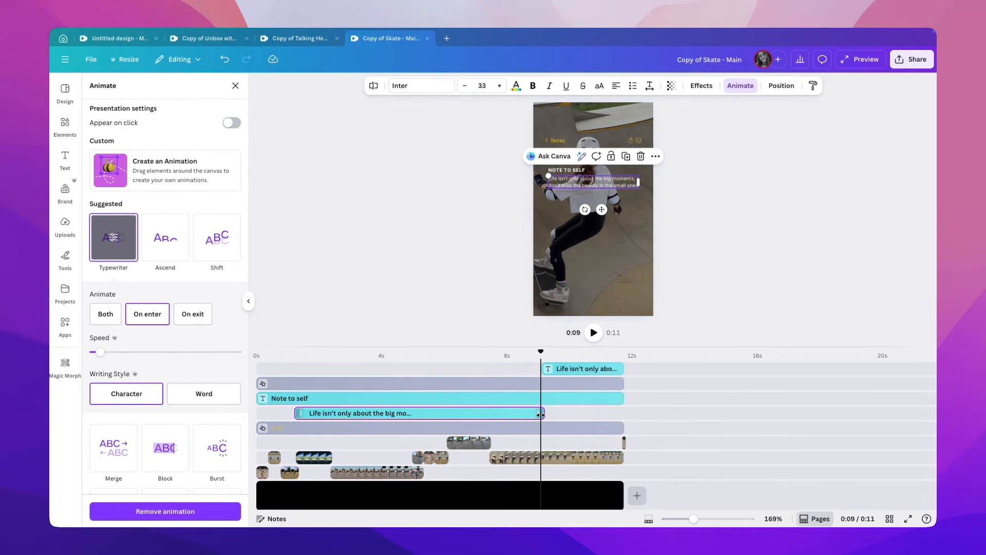
drag(540, 351, 564, 353)
click(567, 373)
key(space)
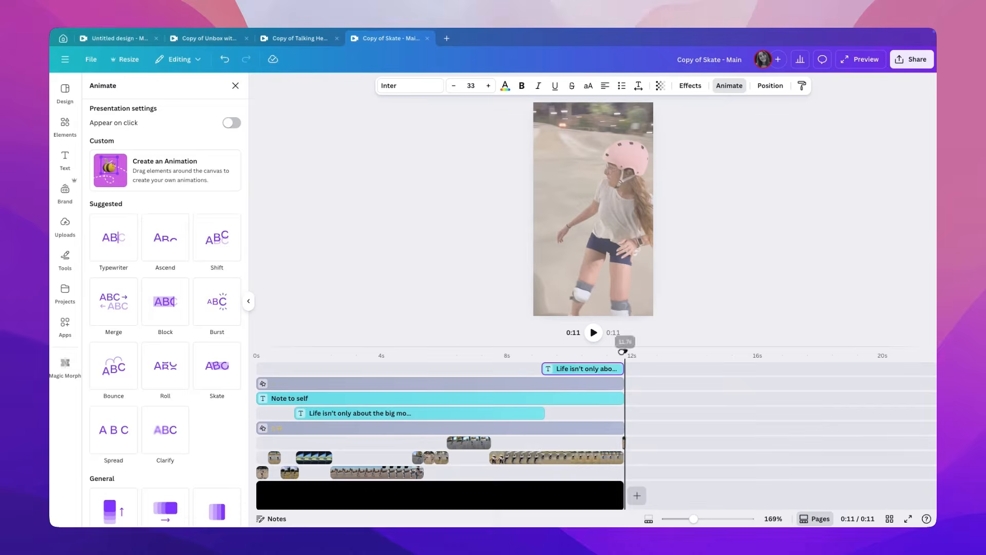
drag(626, 351, 597, 351)
click(486, 317)
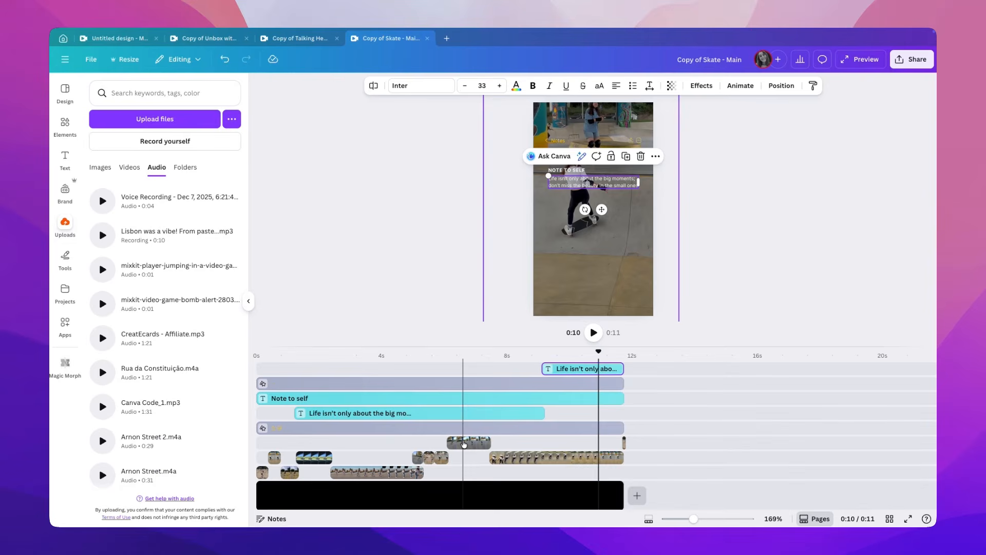
Apply the Blur animation to the short skate clip at about 6 s, on both enter and exit, and lower its speed
click(463, 443)
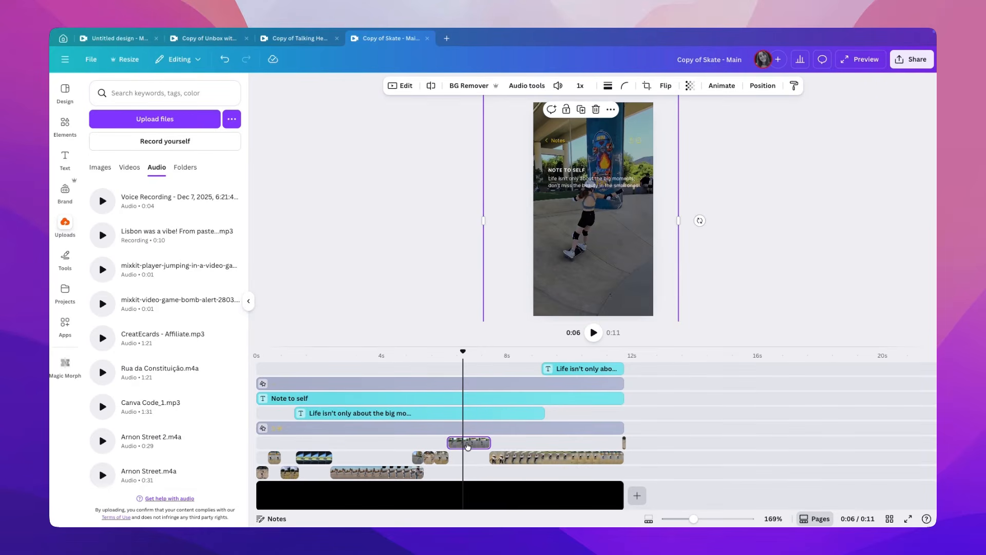
click(730, 87)
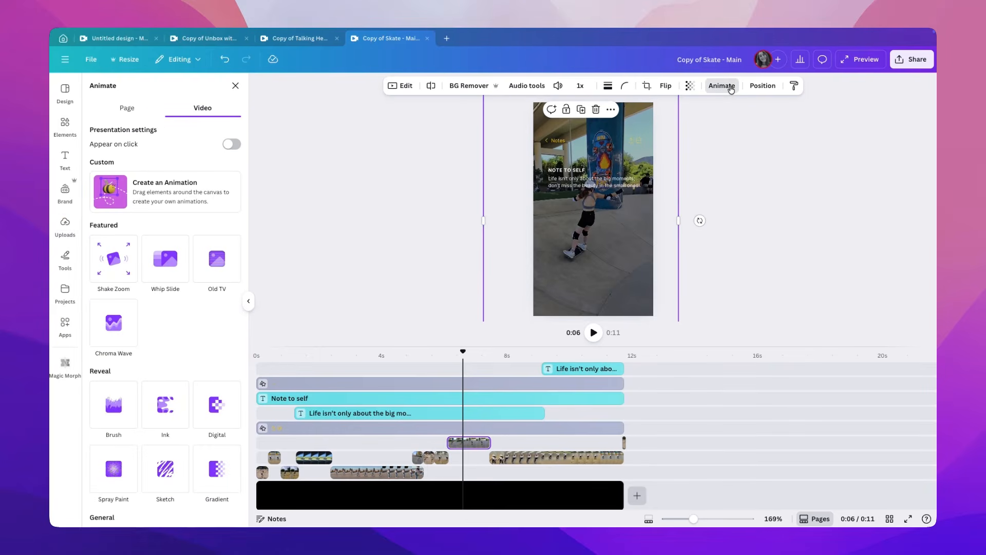
scroll(178, 343, down, 4)
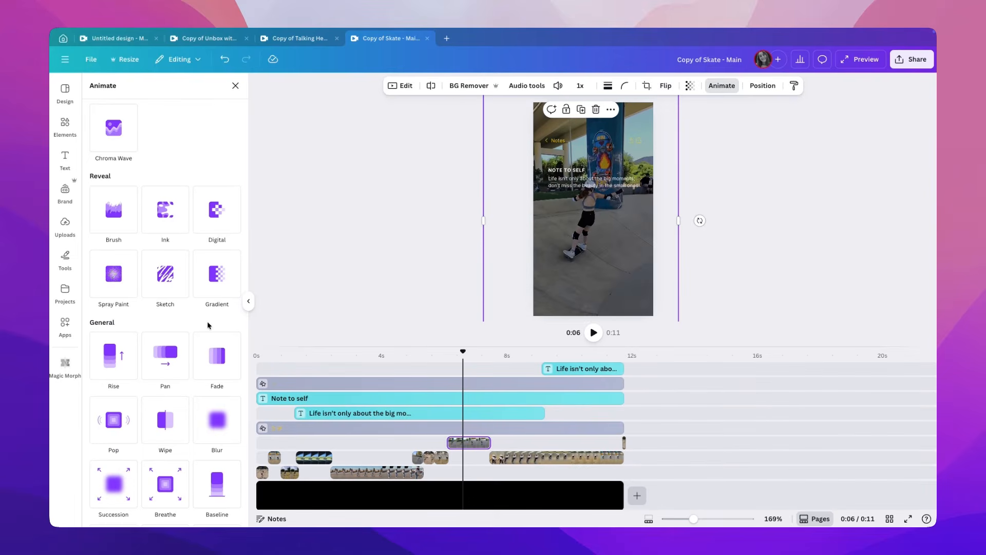
scroll(208, 323, down, 3)
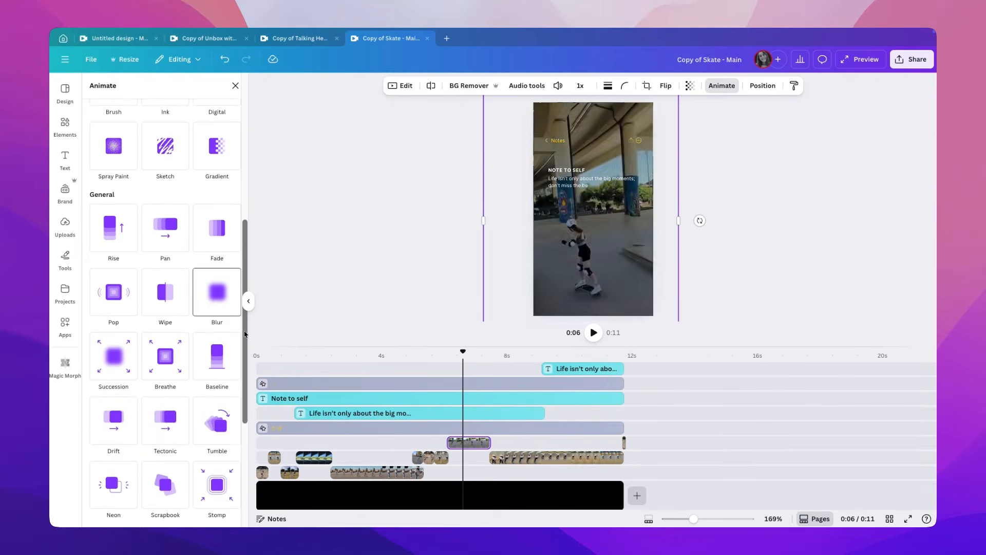
scroll(215, 294, down, 1)
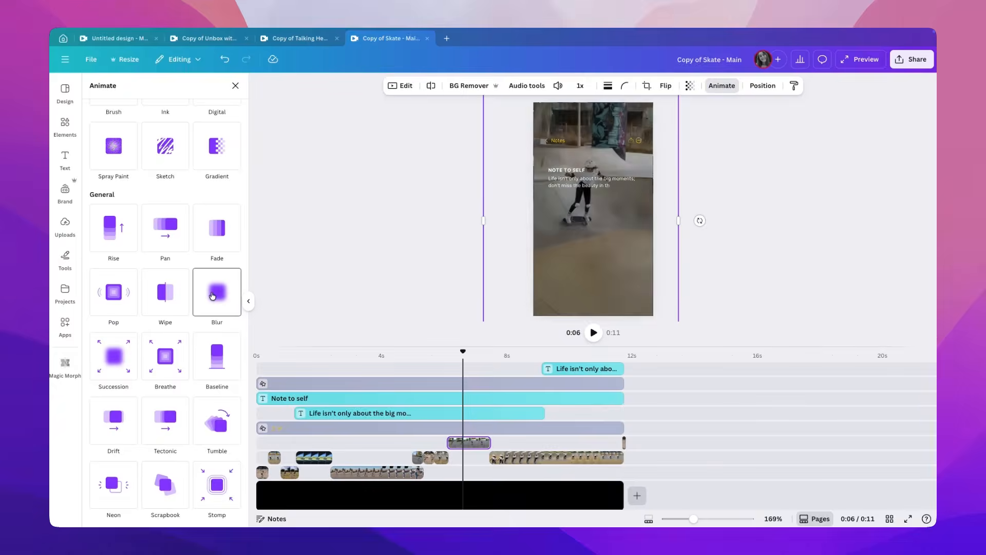
click(215, 293)
scroll(178, 334, down, 2)
scroll(178, 335, down, 1)
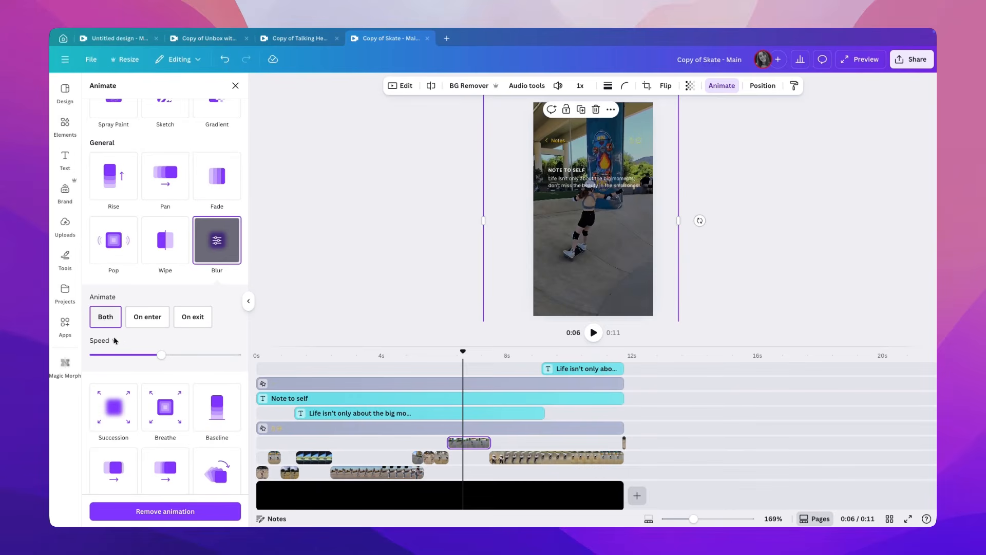
drag(162, 354, 118, 360)
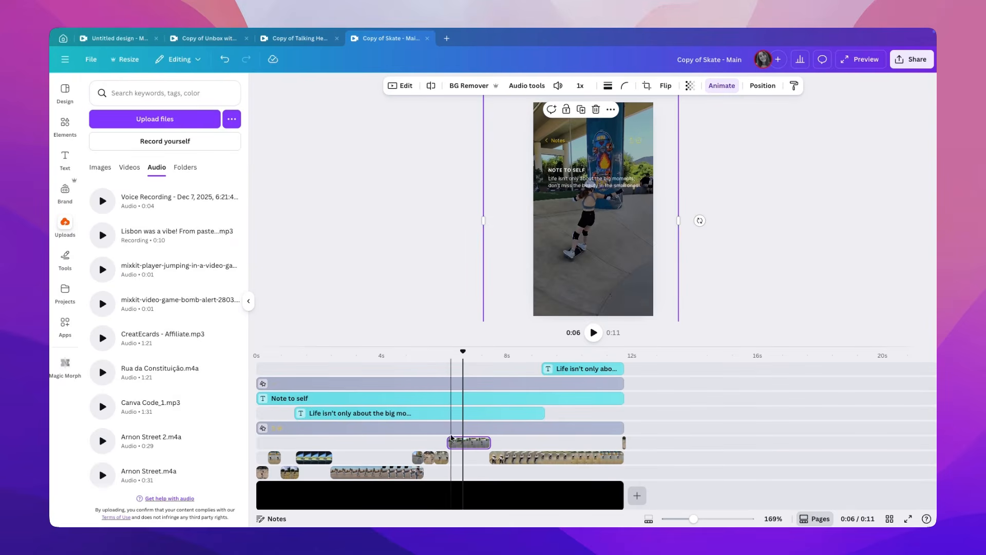
Extend the blurred clip's start slightly earlier so it overlaps the preceding clip, and play back that section
drag(451, 442, 442, 442)
drag(462, 352, 440, 353)
key(space)
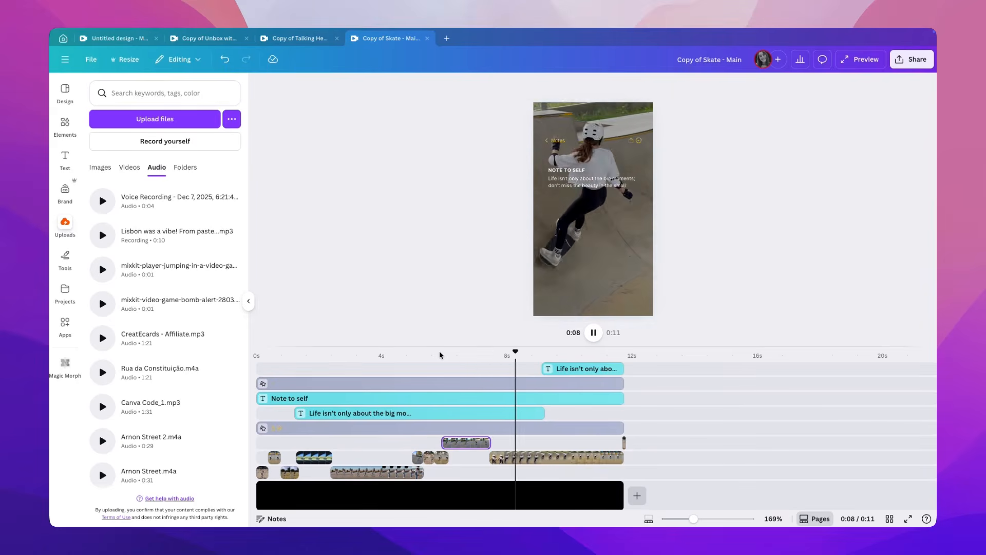
key(space)
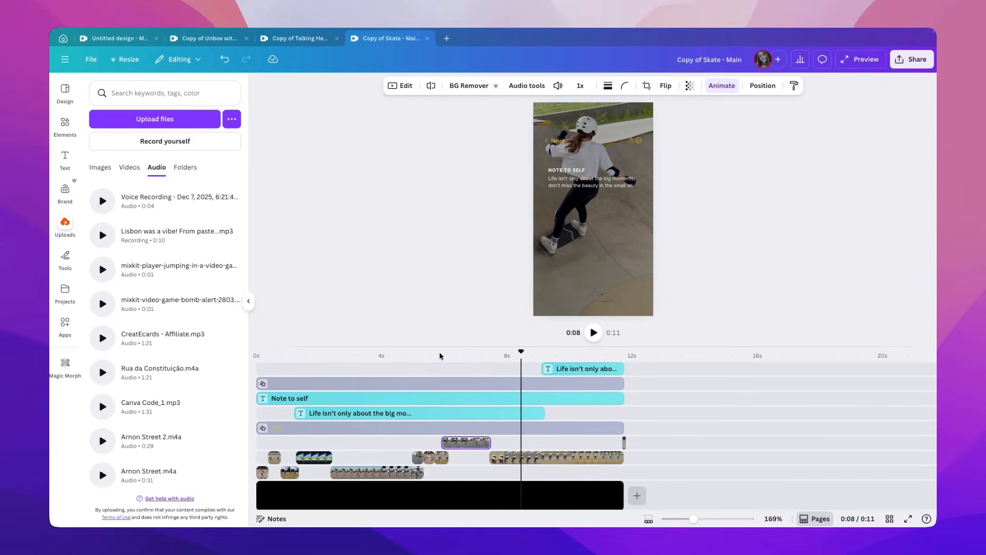
Switch to the Copy of Unbox with me design and add a Circle Wipe transition after the 1.7 s clip
click(196, 38)
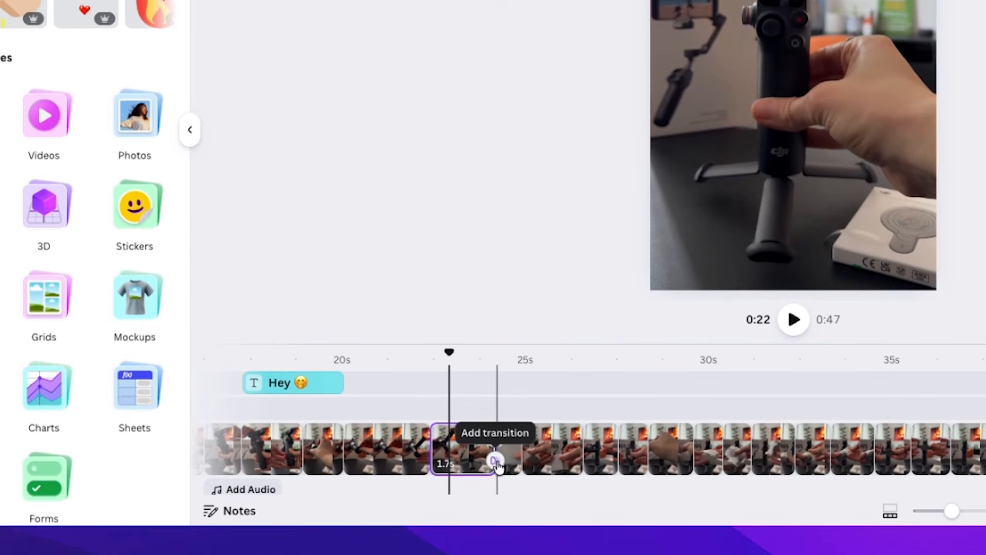
click(495, 461)
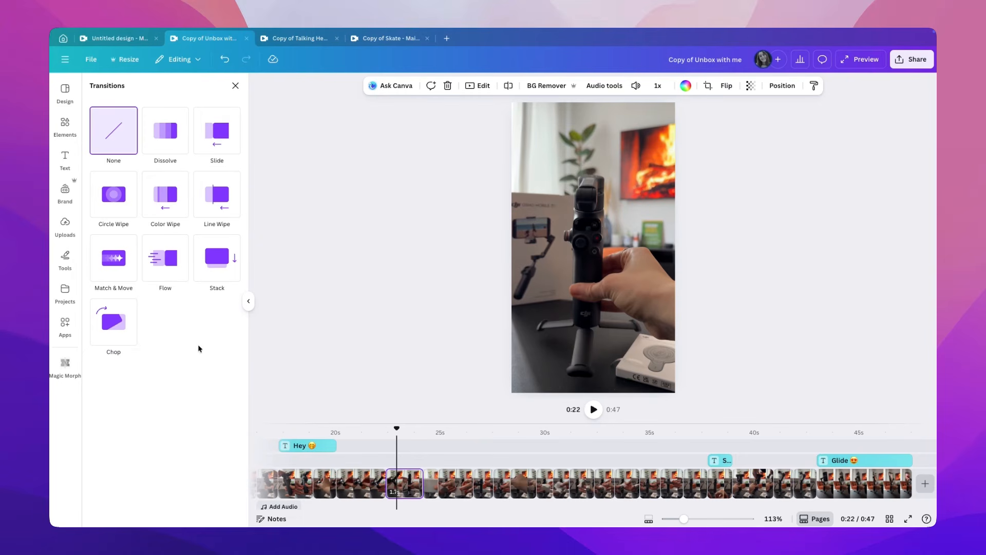
click(112, 203)
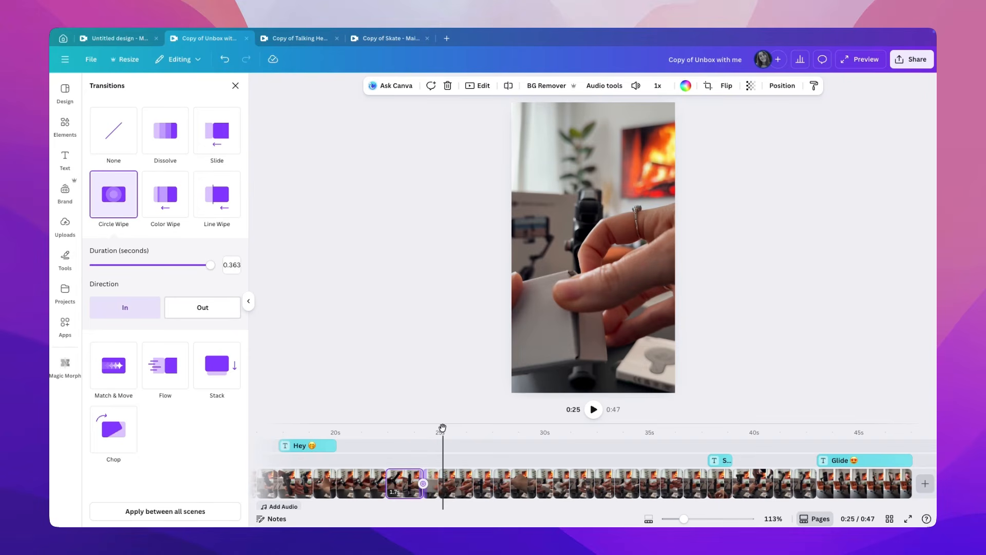
Switch to the Copy of Talking Head design and generate captions for only the first Intro.MOV video
click(295, 39)
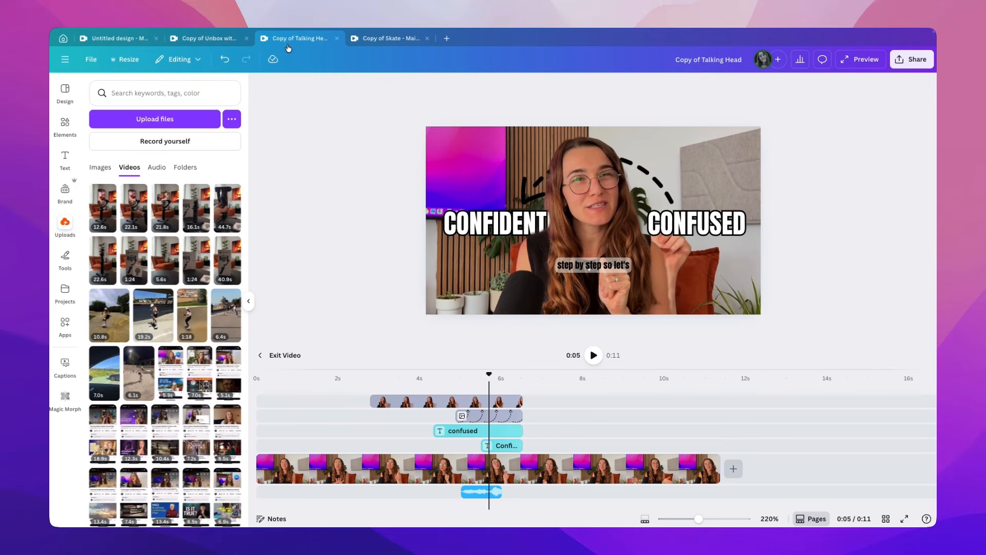
click(65, 160)
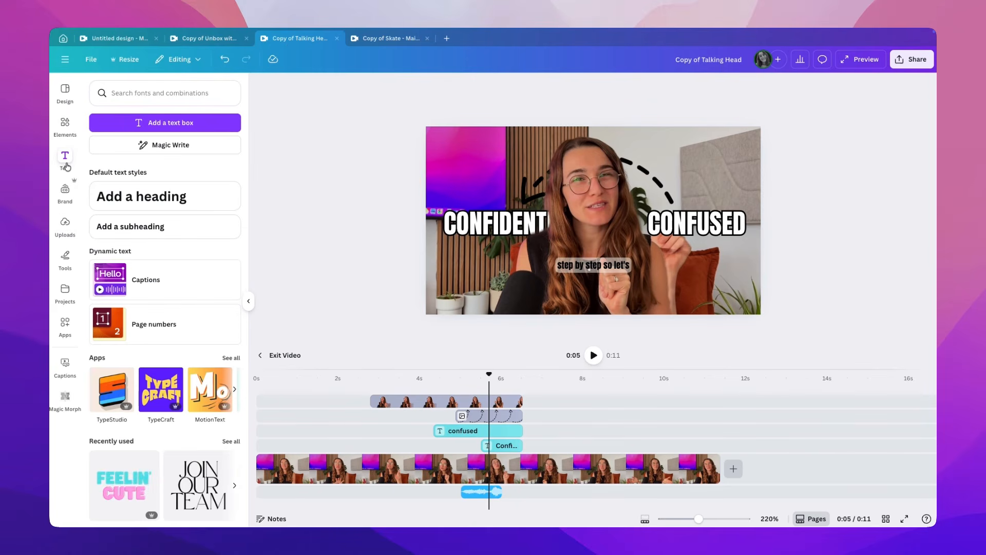
click(169, 291)
click(226, 241)
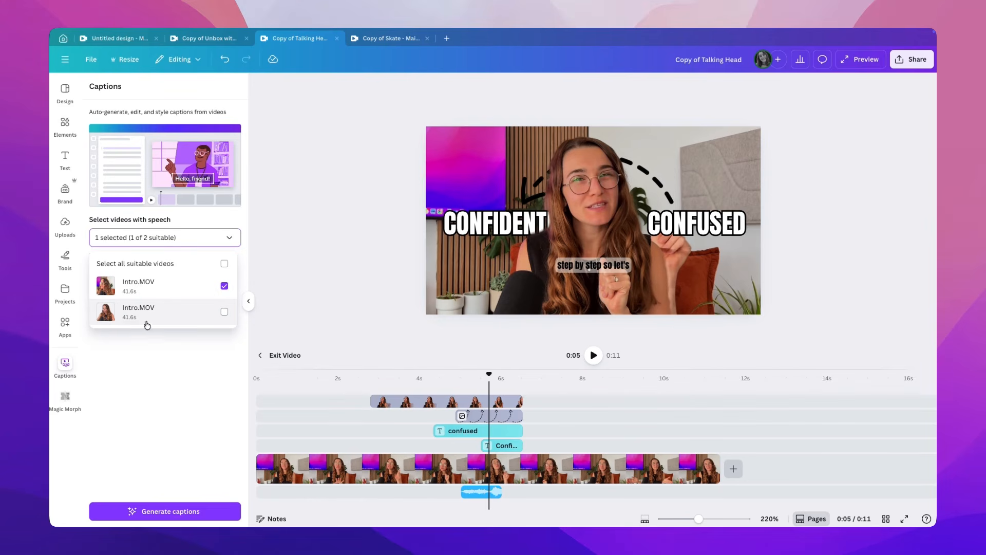
click(150, 349)
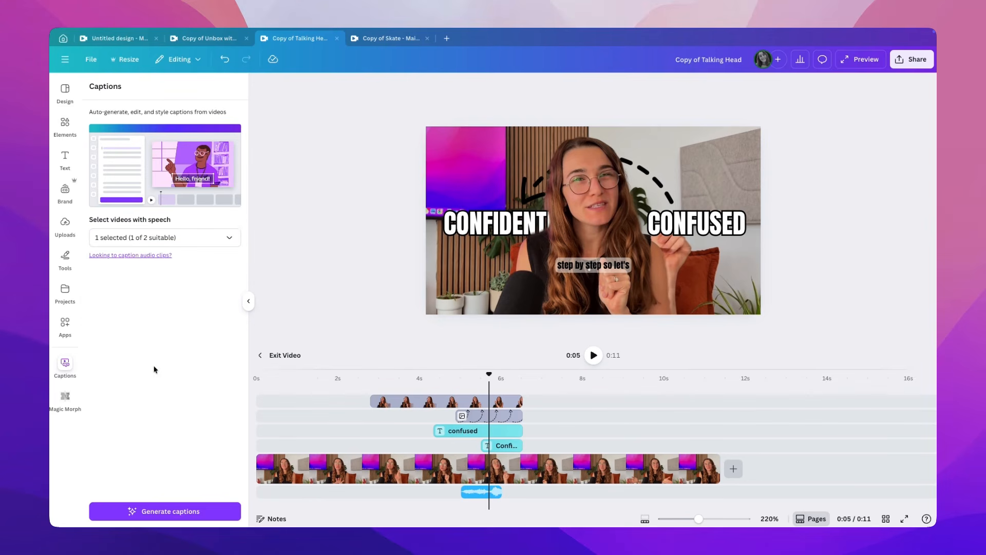
click(150, 511)
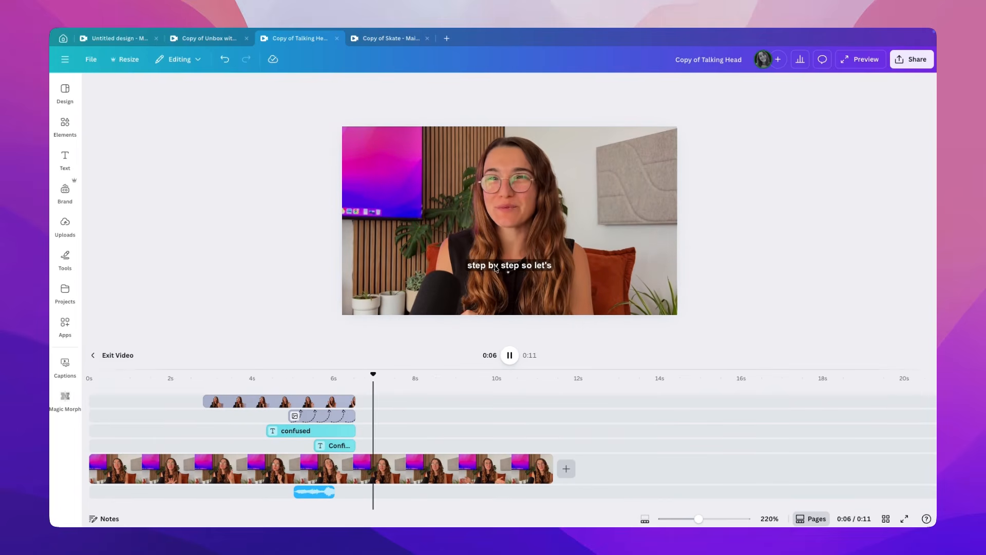
Open the list of generated captions and step through its lines to check their text and timing
click(509, 358)
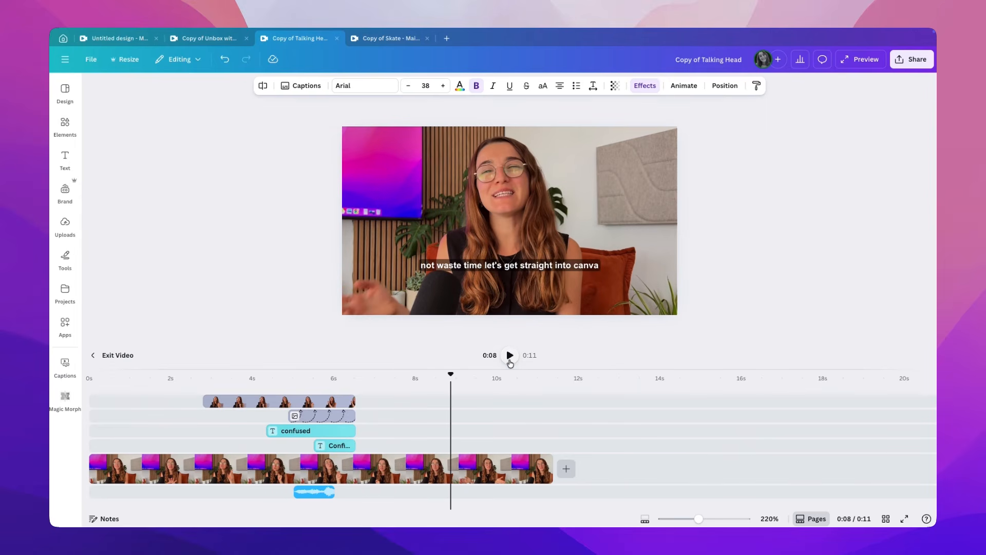
click(495, 266)
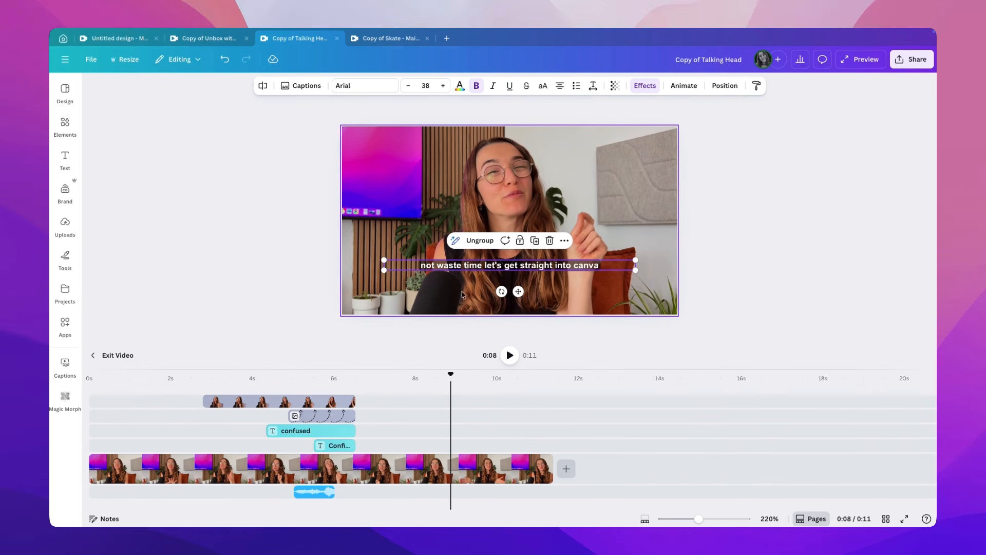
click(303, 91)
click(144, 130)
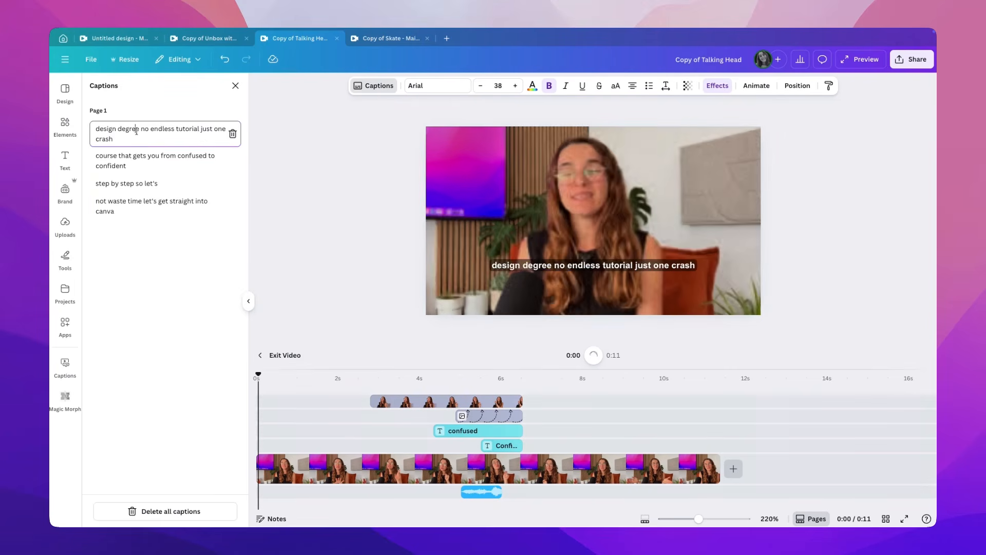
click(140, 129)
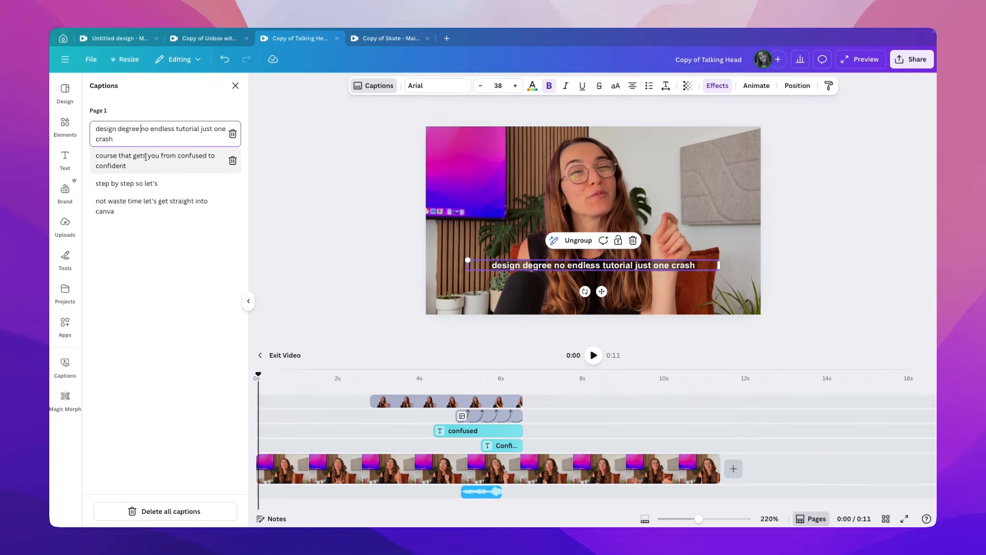
click(146, 182)
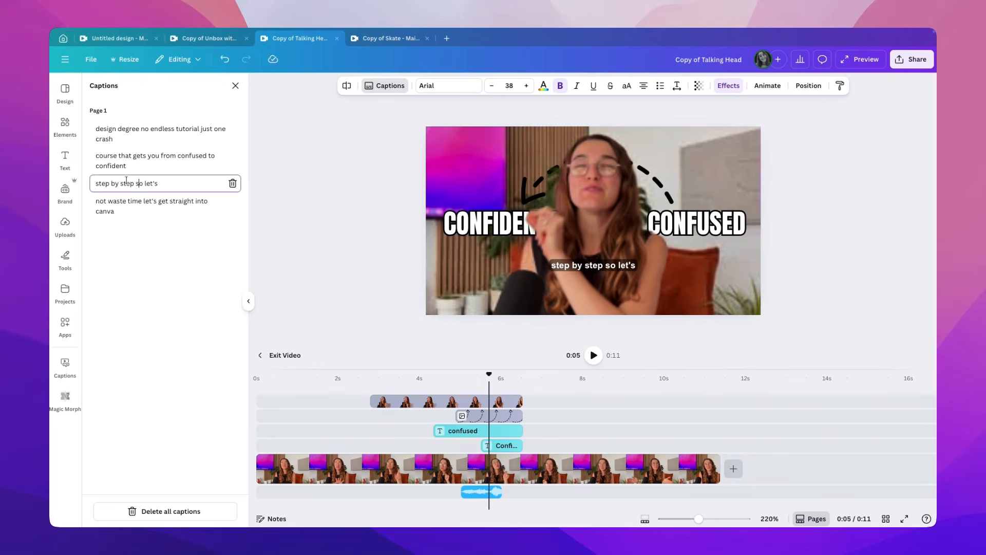
click(167, 160)
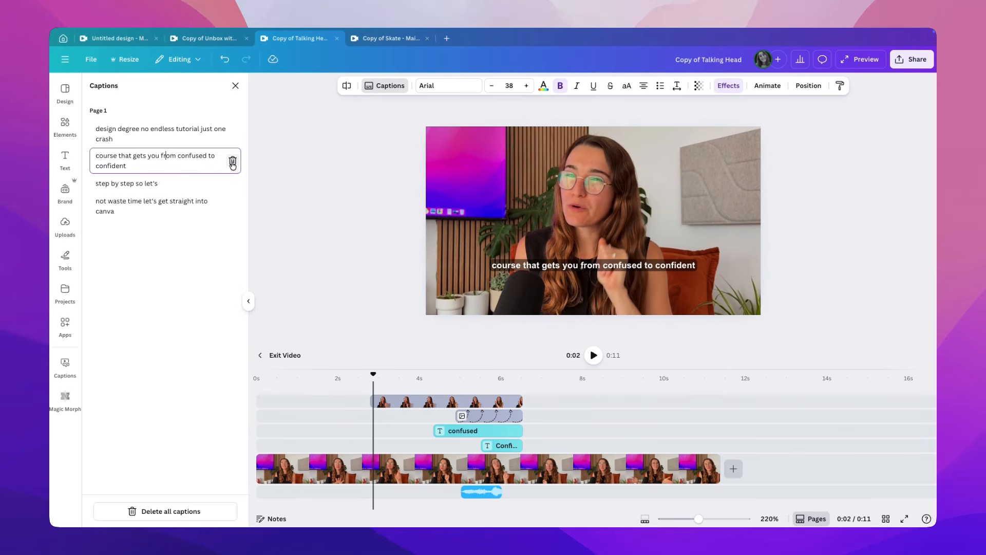
click(139, 183)
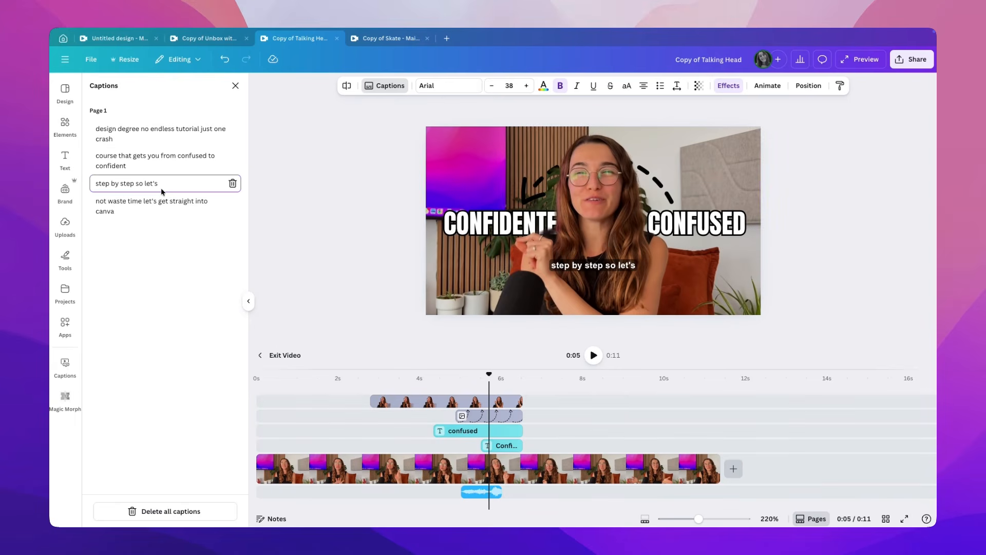
Enlarge the "step by step so let's" caption slightly to size 39.2 and view its font choices
click(591, 267)
drag(463, 264, 459, 262)
click(434, 86)
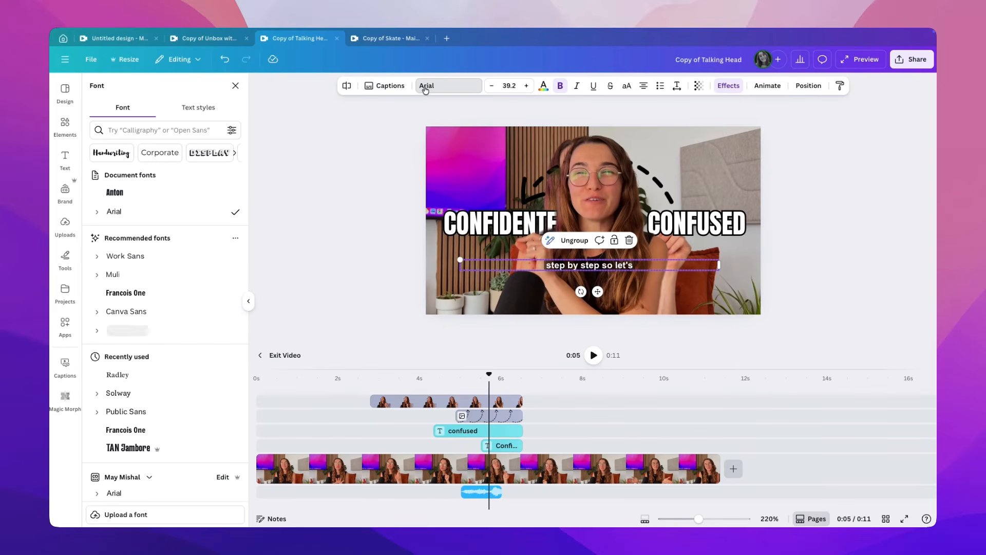
Set the caption's background effect colour to white and its text colour to black
click(728, 85)
click(234, 474)
click(149, 304)
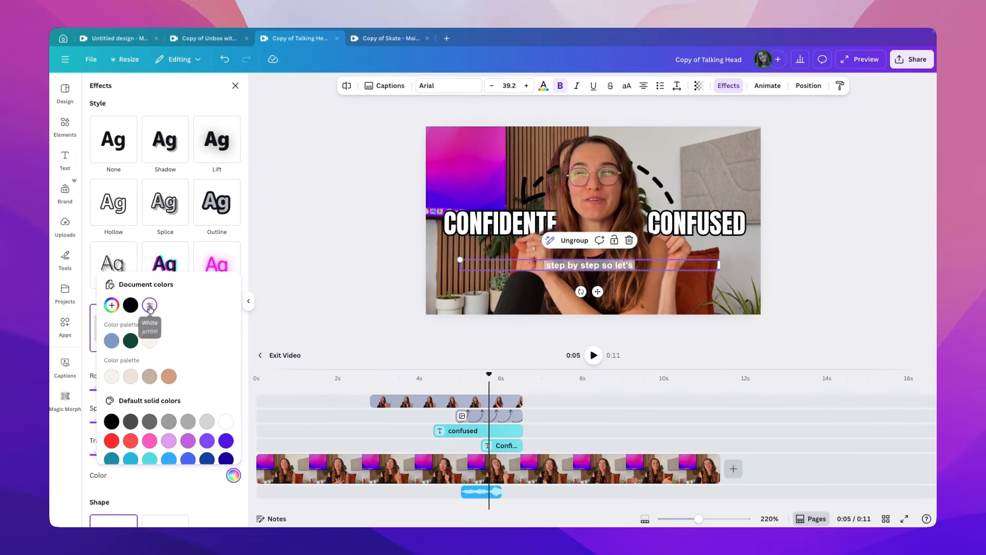
click(179, 489)
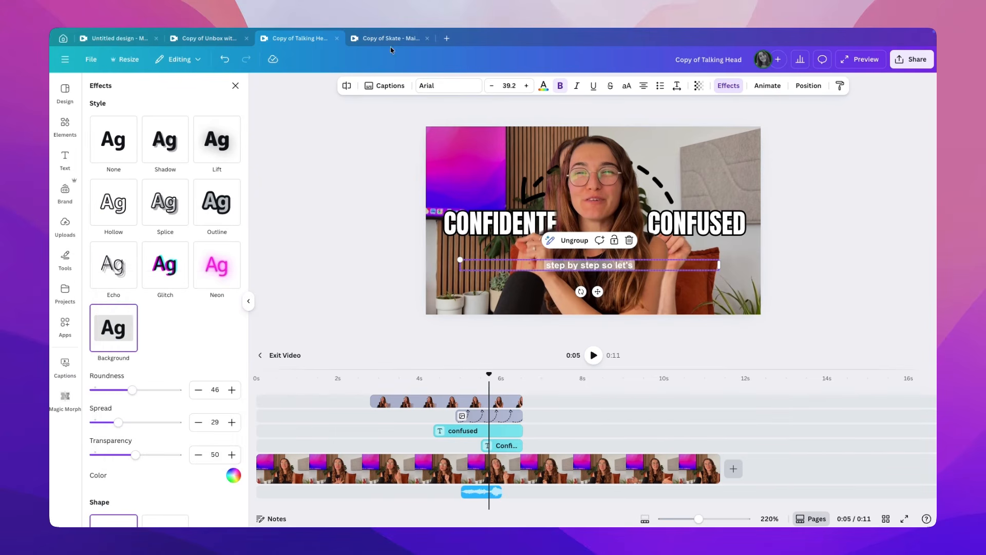
click(544, 88)
click(121, 154)
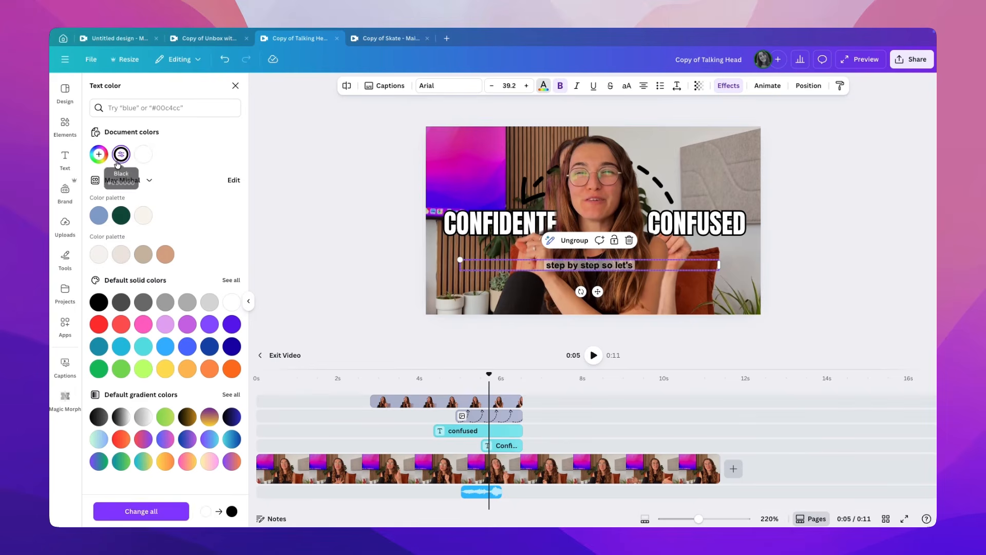
click(552, 264)
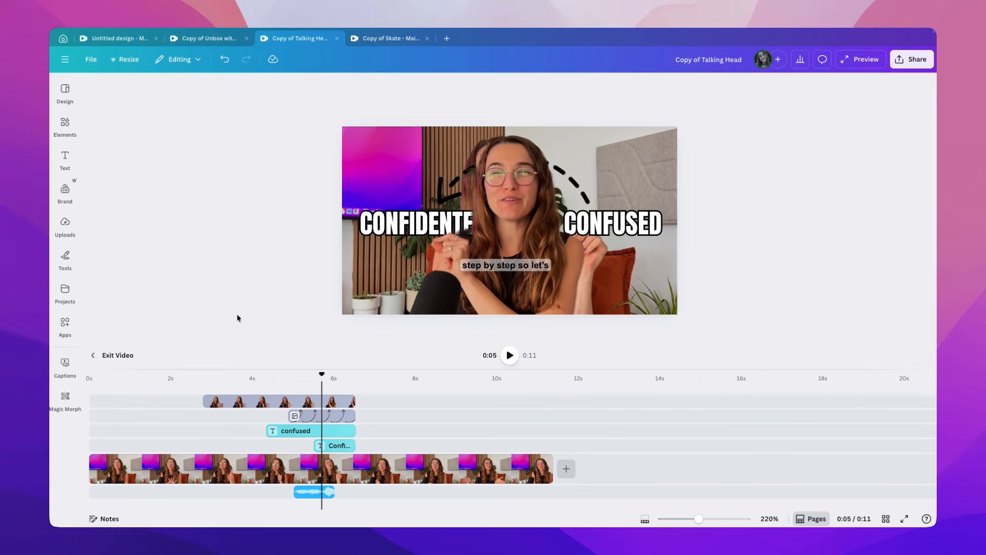
Review which videos with speech can be selected for generating captions
click(65, 159)
click(150, 283)
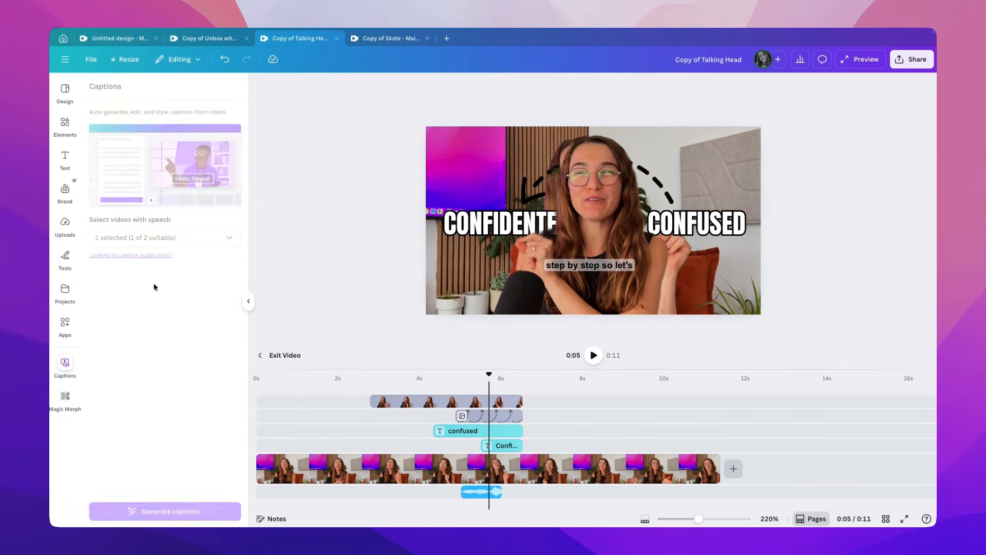
click(202, 241)
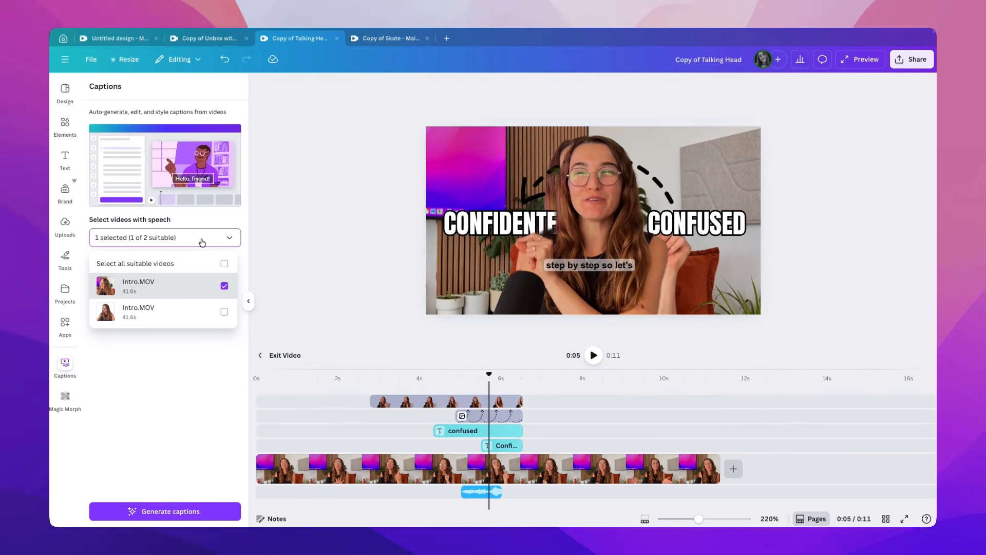
Open the uploaded audio files and start Record yourself from the uploads
click(67, 226)
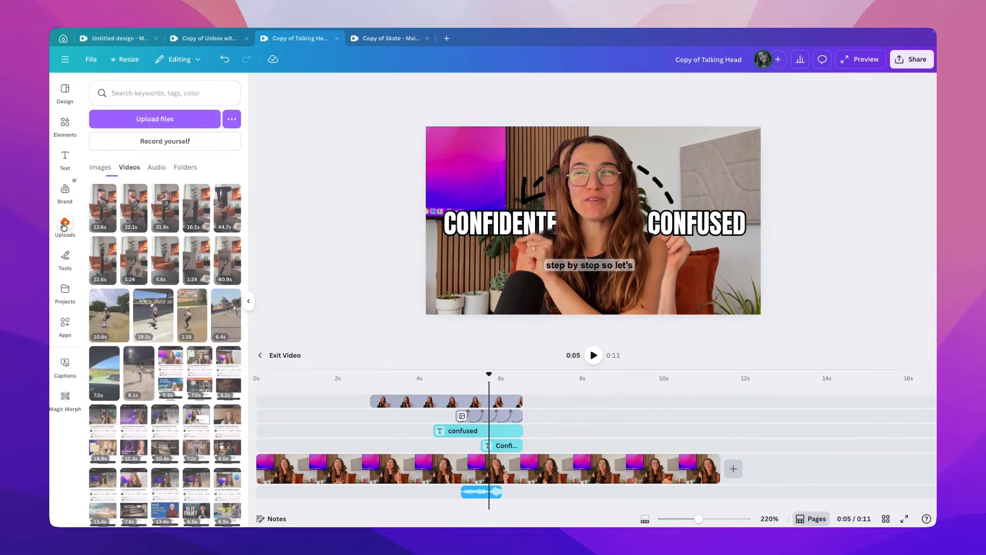
click(158, 168)
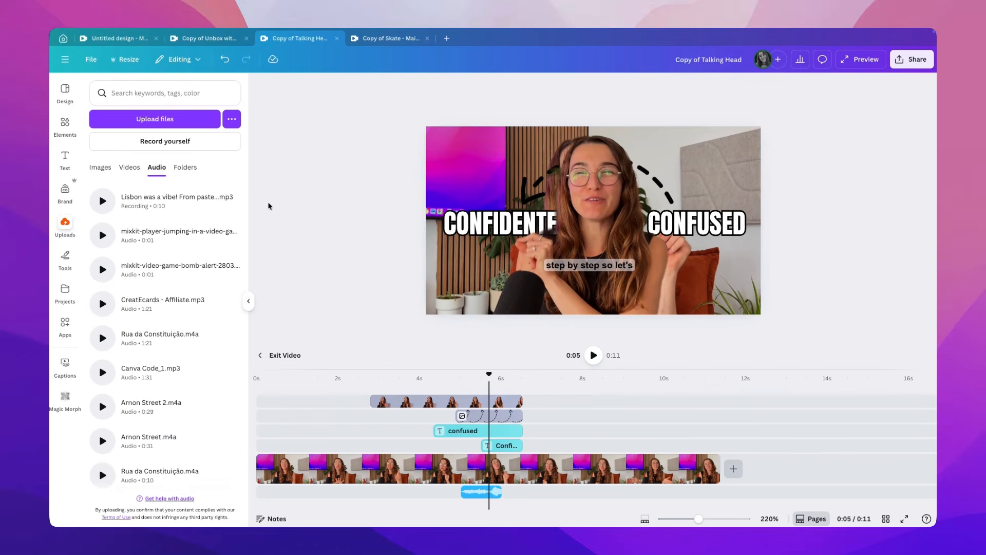
click(64, 226)
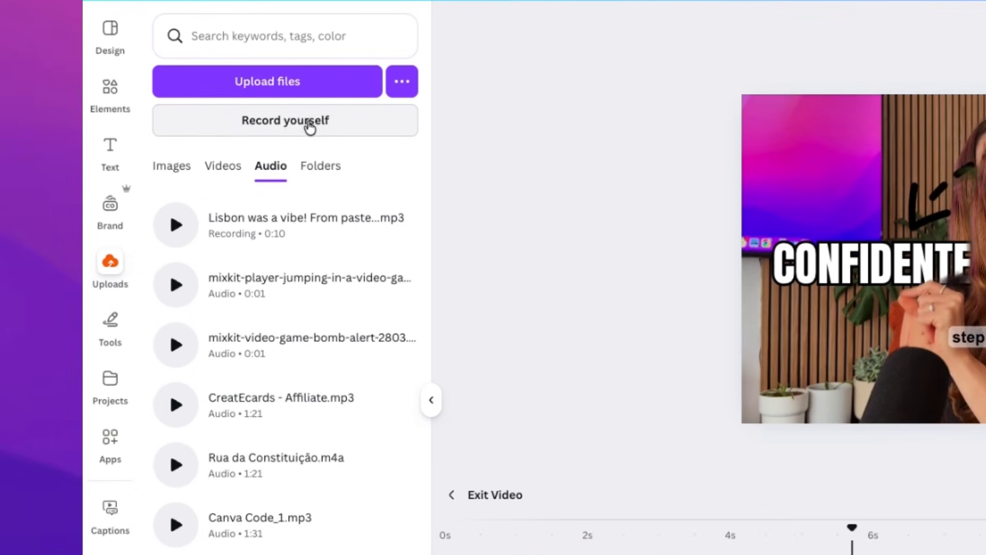
click(258, 124)
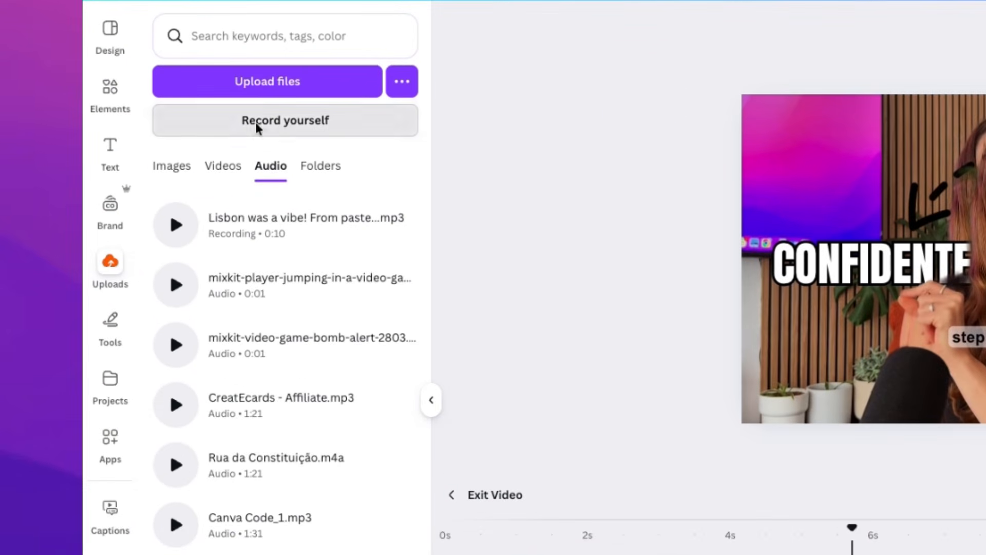